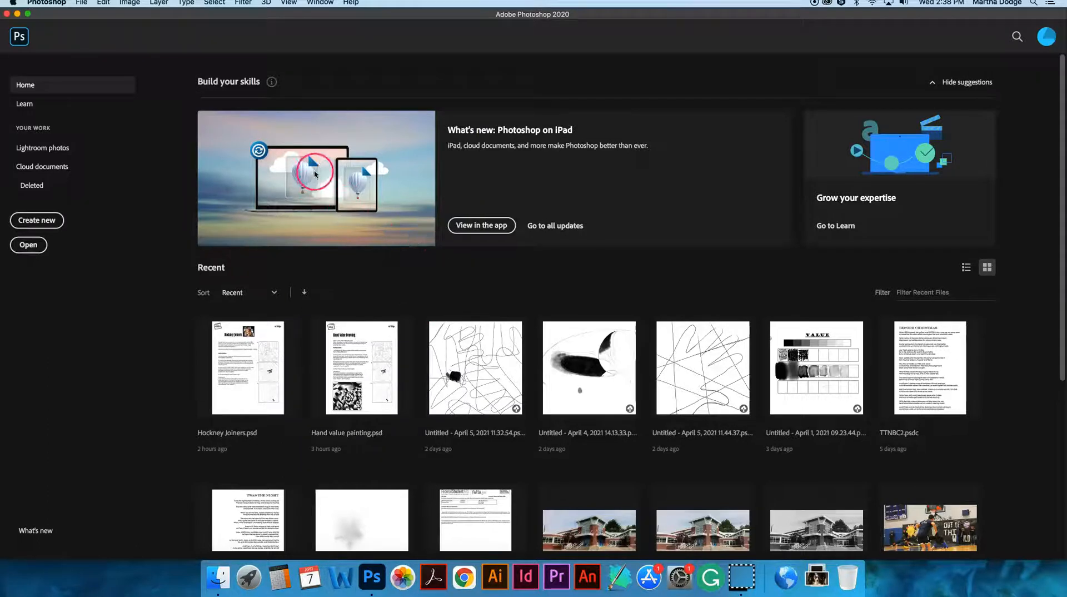
Step: Create a new 13 x 13 inch document with a resolution of 150 pixels/inch
click(39, 222)
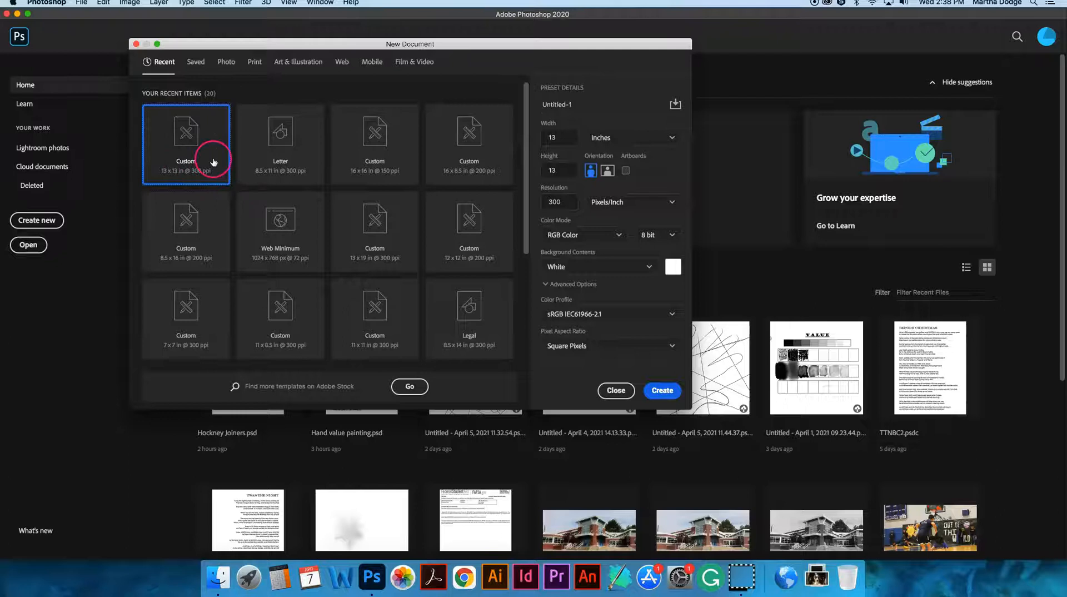
click(567, 203)
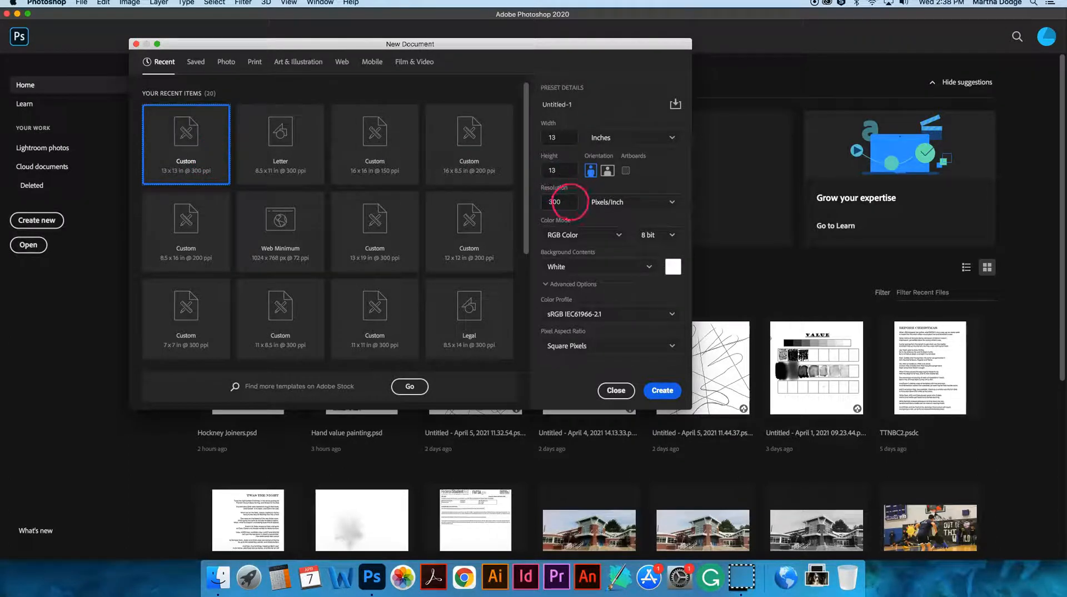
drag(528, 201, 529, 202)
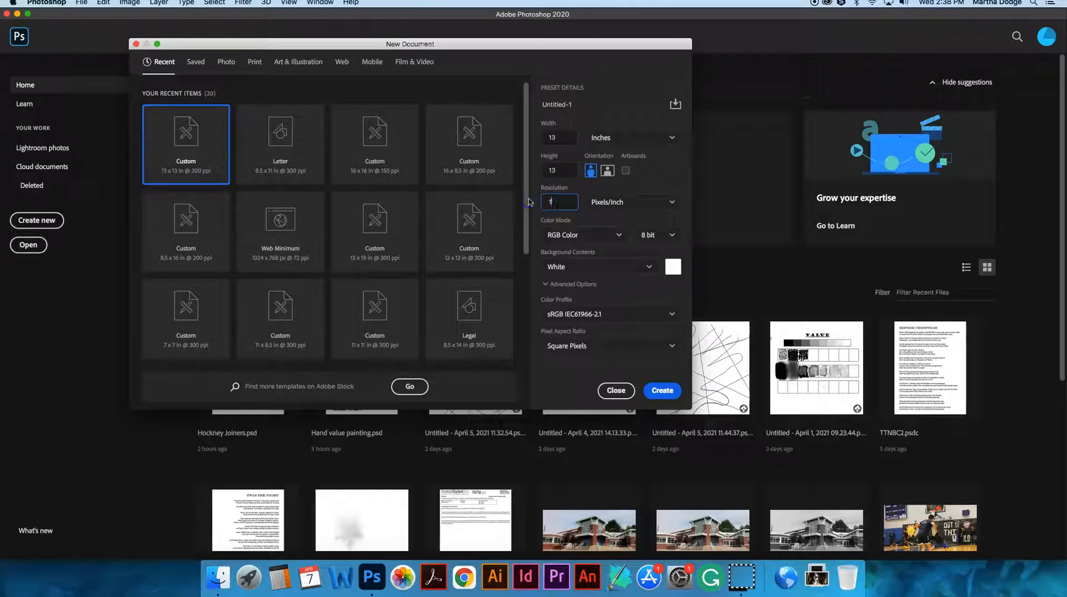
click(662, 390)
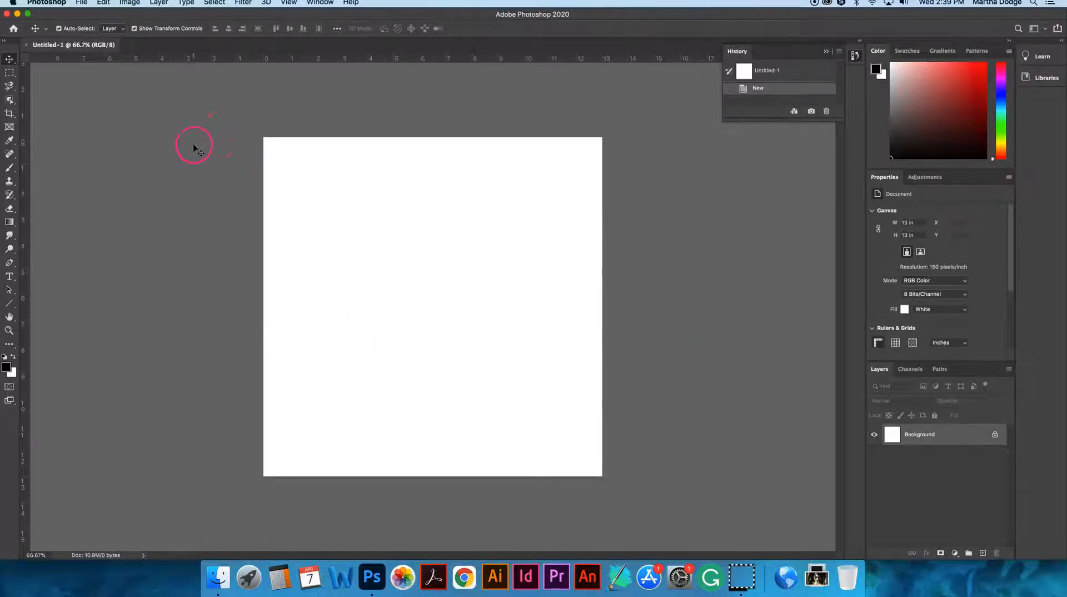
Step: Place IMG_2079.jpg from the Desktop folder as an embedded image on the canvas
click(82, 3)
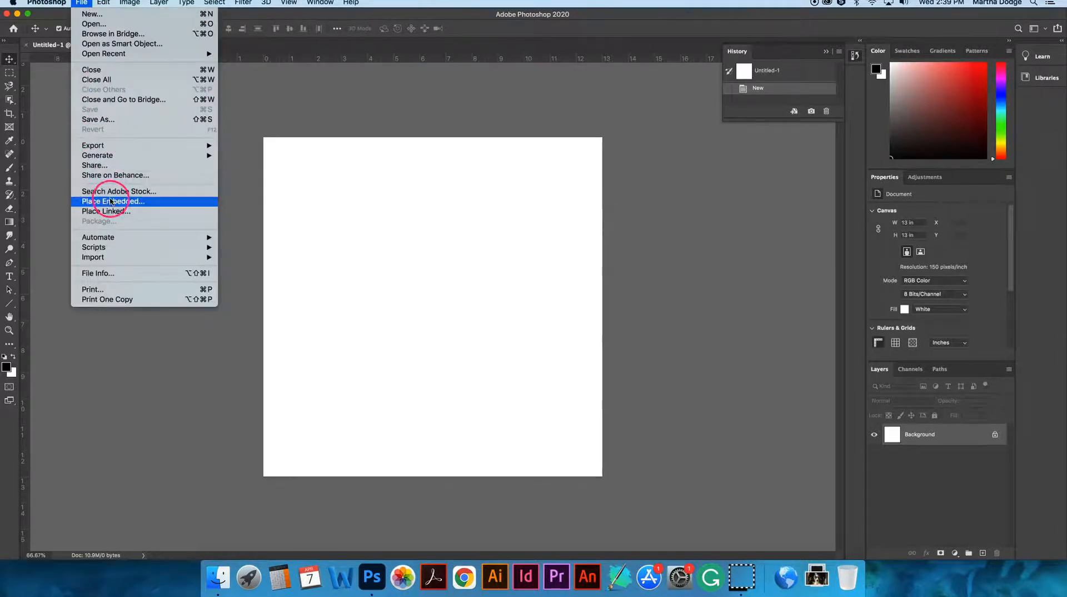
click(133, 197)
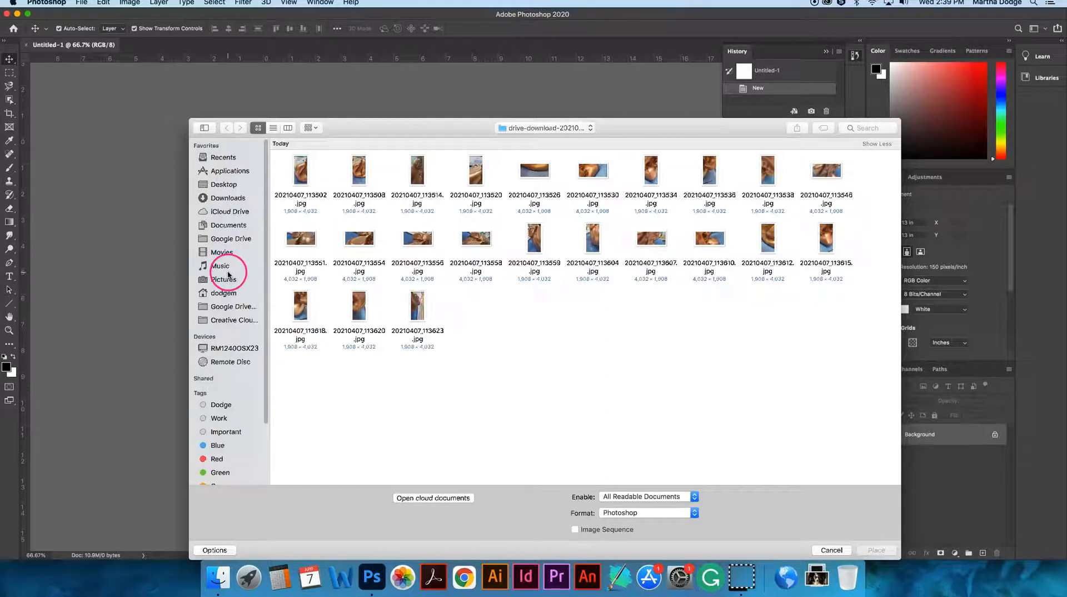
click(225, 186)
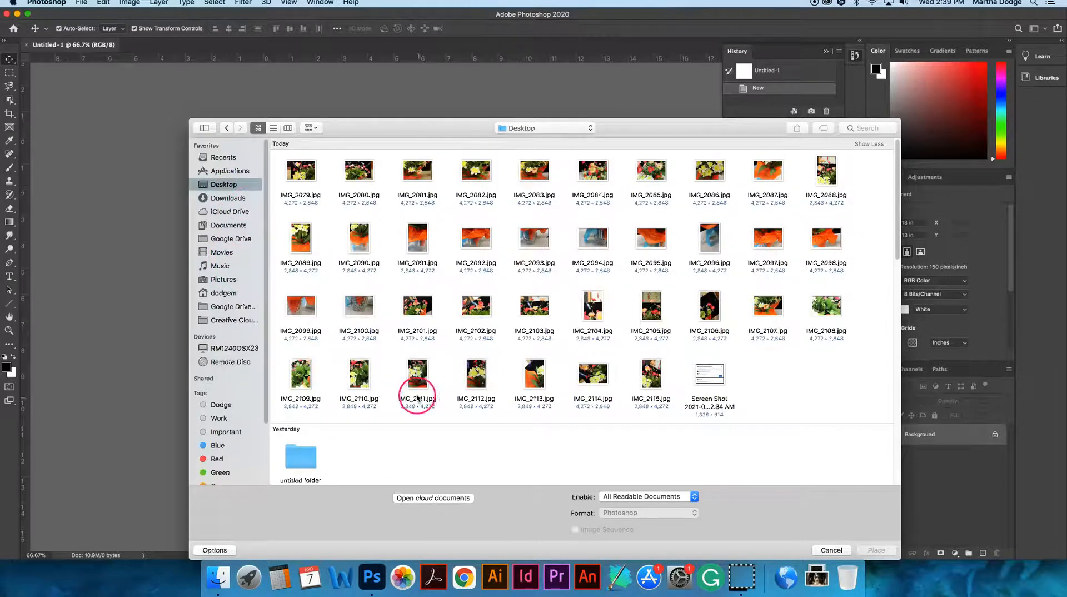
double_click(302, 176)
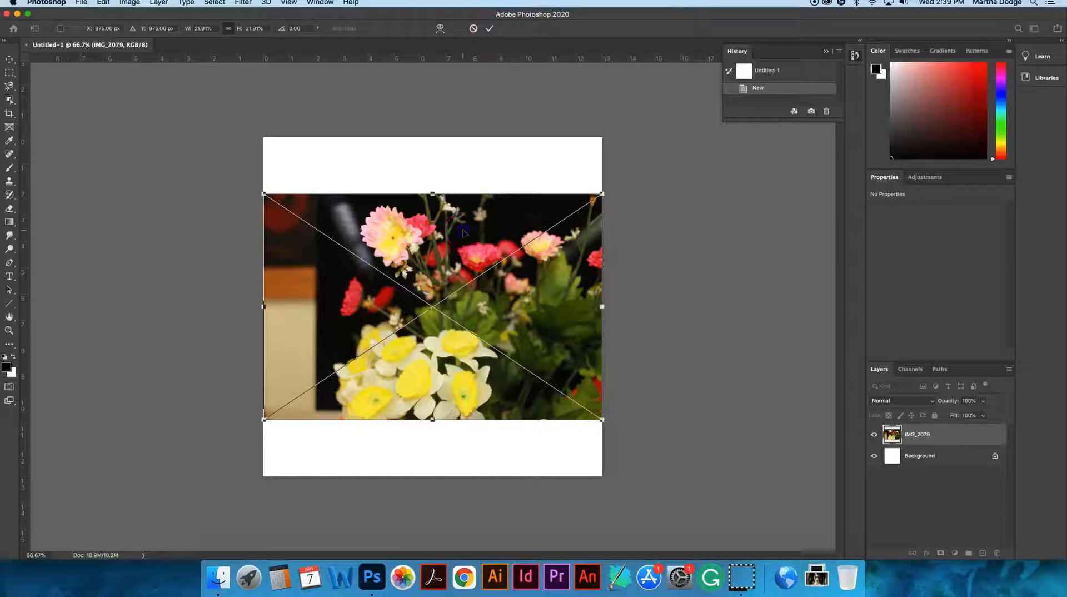
click(603, 194)
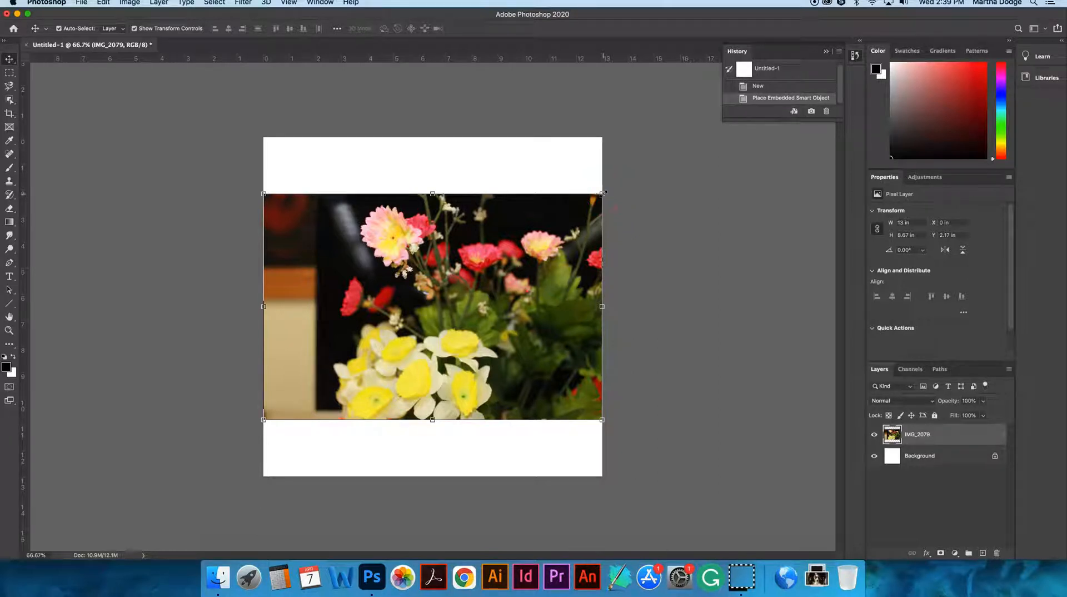
Step: Scale the placed photo down to about 2.5 in wide, slightly above the canvas centre
drag(603, 194, 483, 237)
key(Return)
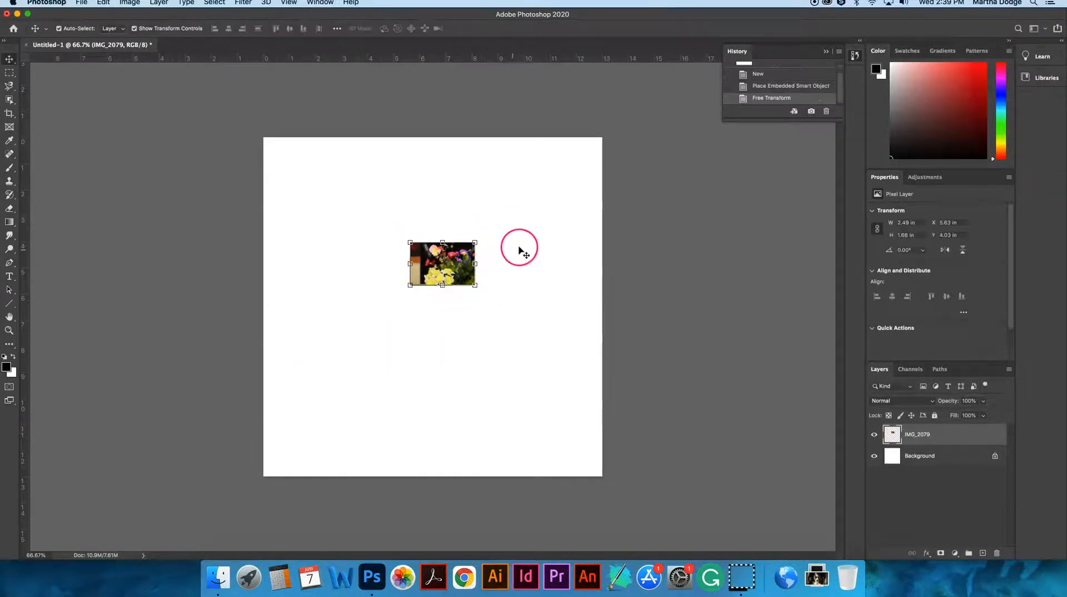
click(521, 245)
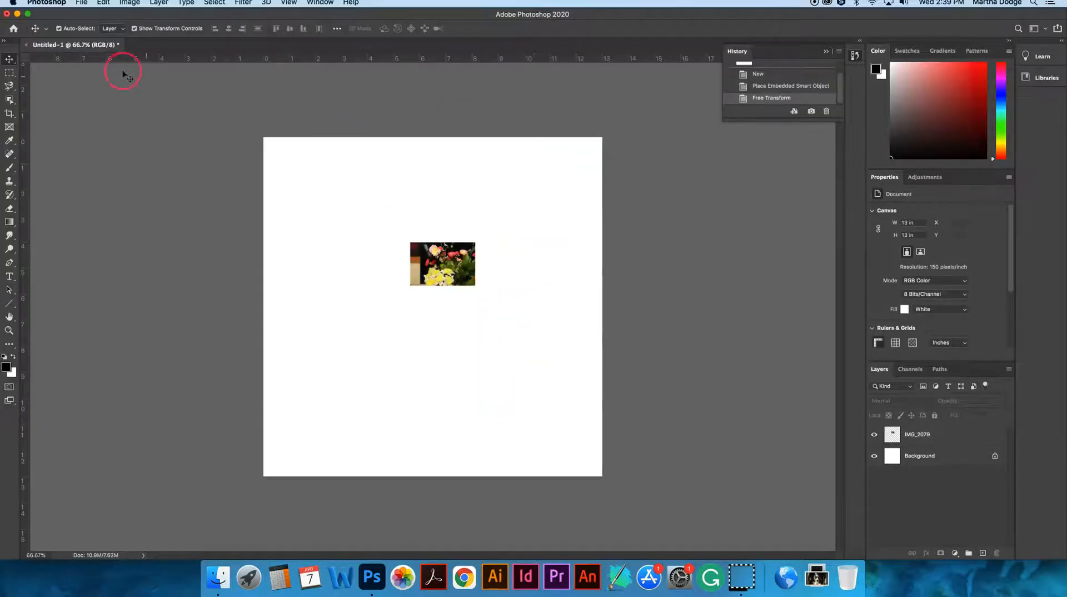
Step: Place IMG_2080.jpg as an embedded image and scale it down to about 2.4 in wide
click(81, 3)
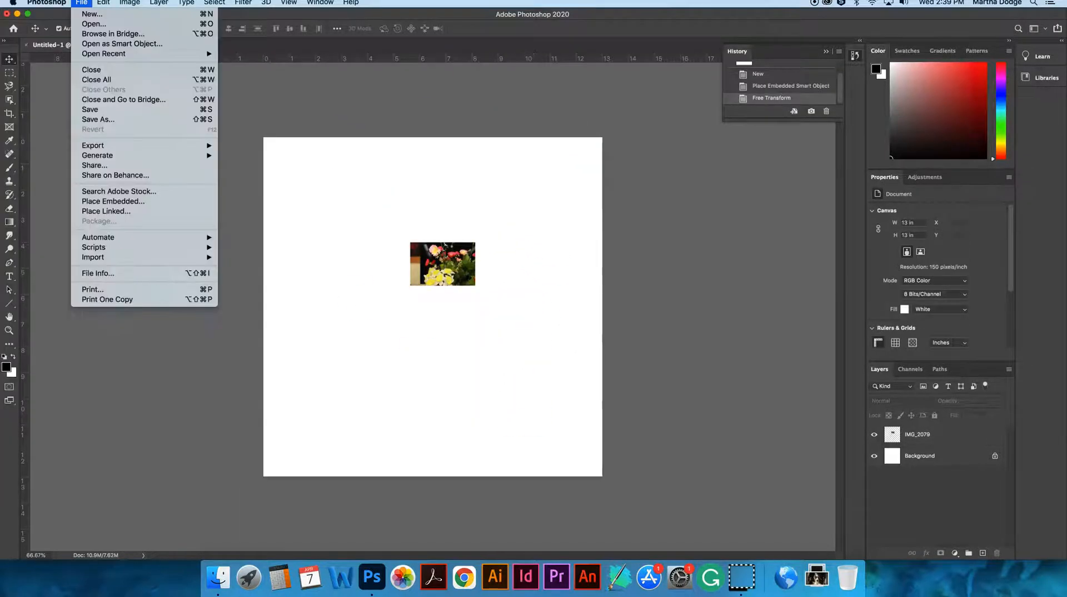
click(119, 201)
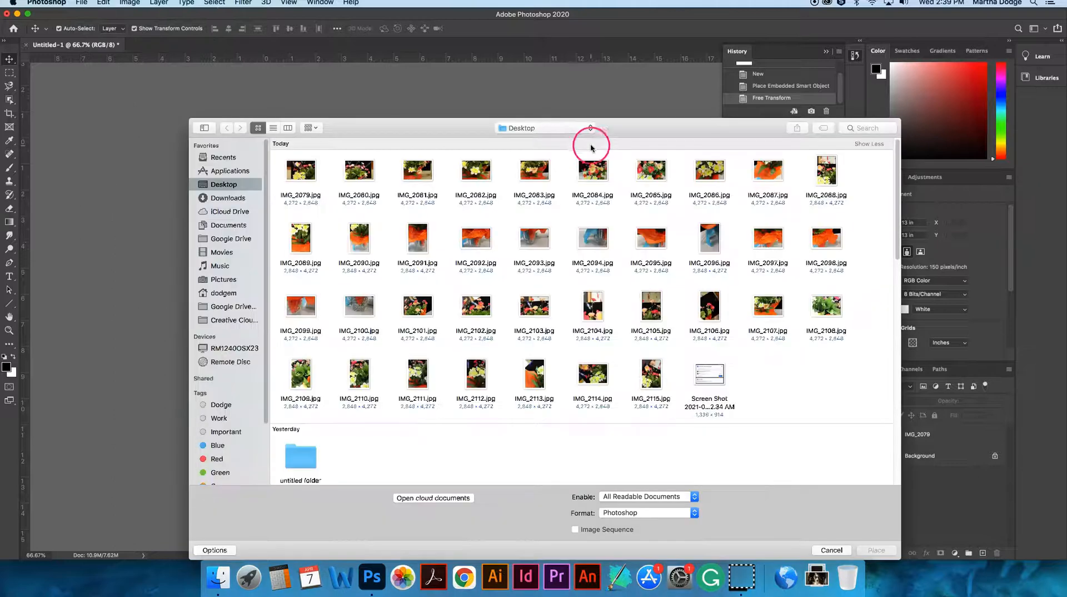
click(358, 169)
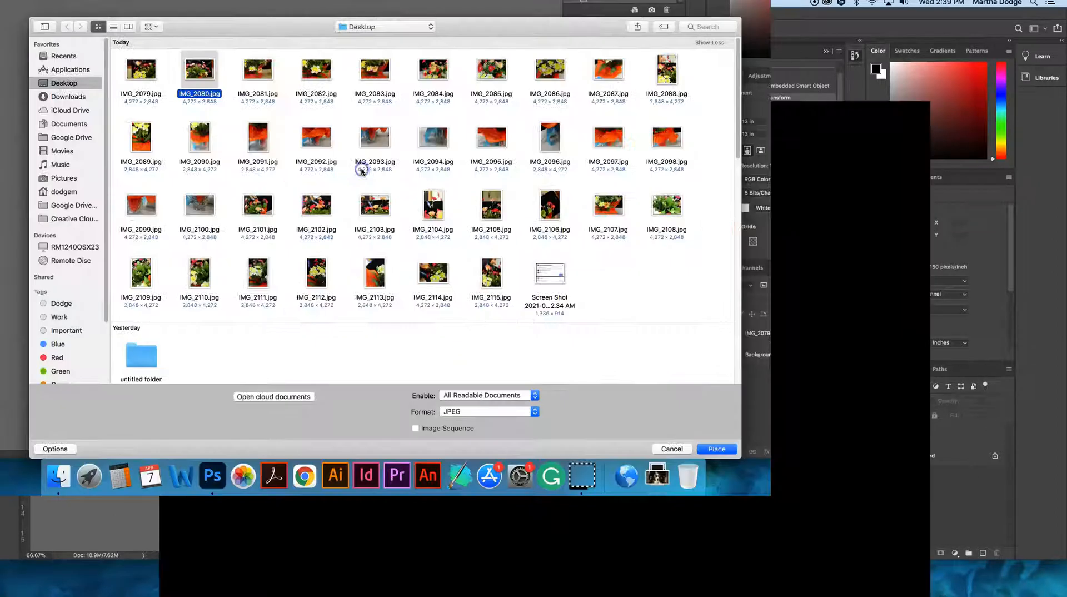
key(Return)
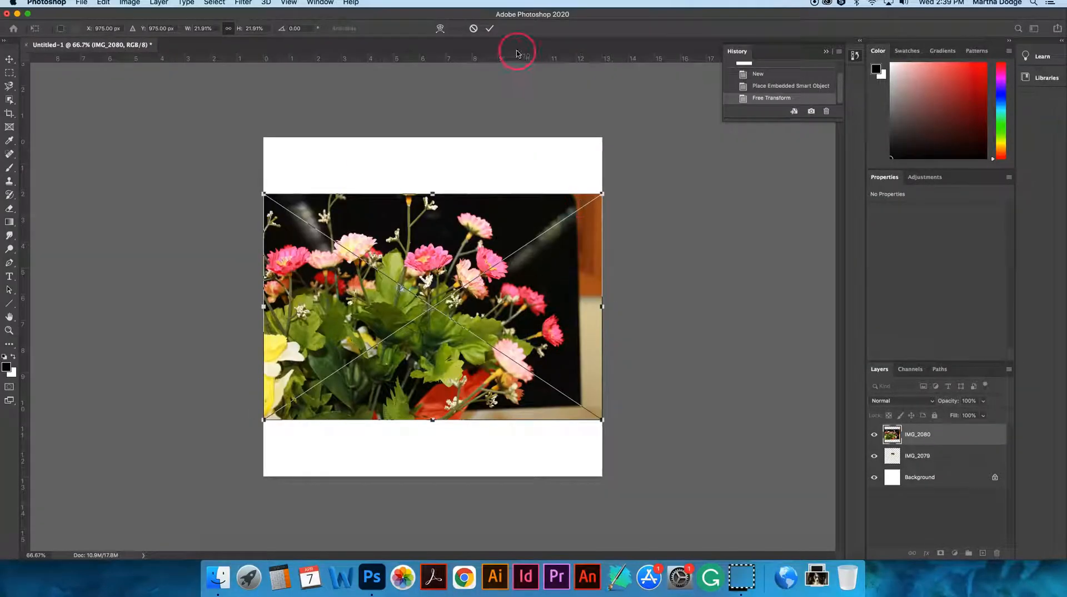
drag(603, 192, 458, 228)
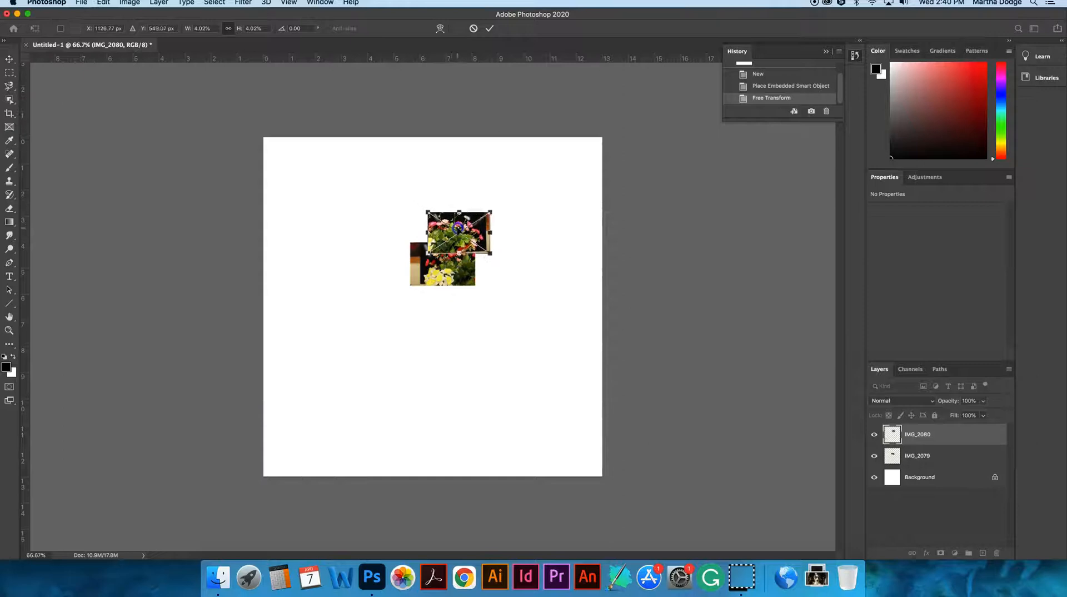
Step: Move the IMG_2080 photo so it overlaps the right part of the first photo, lining up their lower edges
key(super+equal)
key(super+equal)
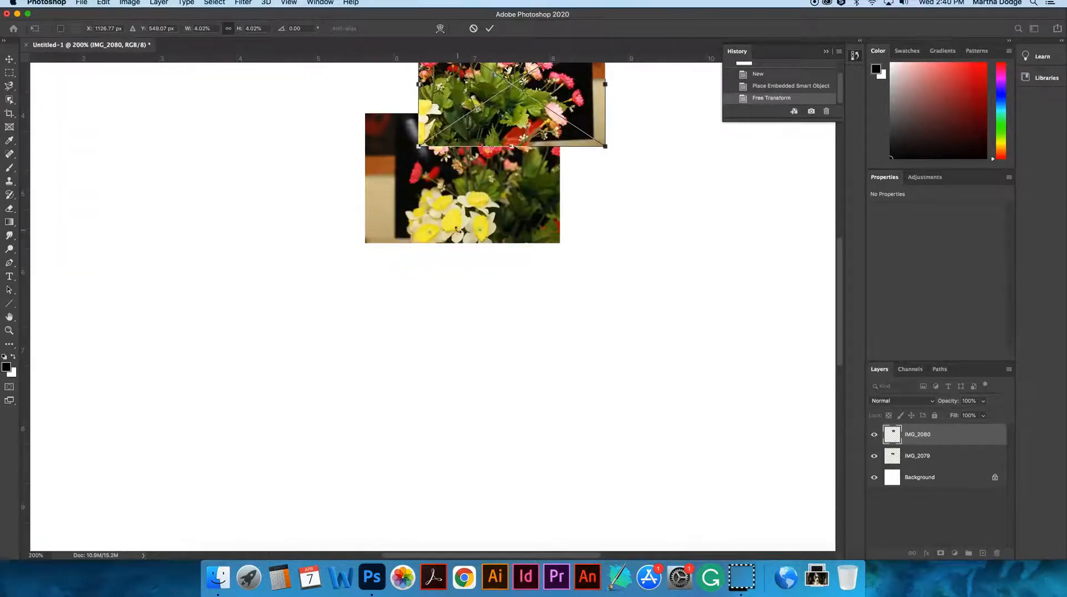
scroll(466, 267, up, 5)
drag(521, 265, 588, 363)
key(Return)
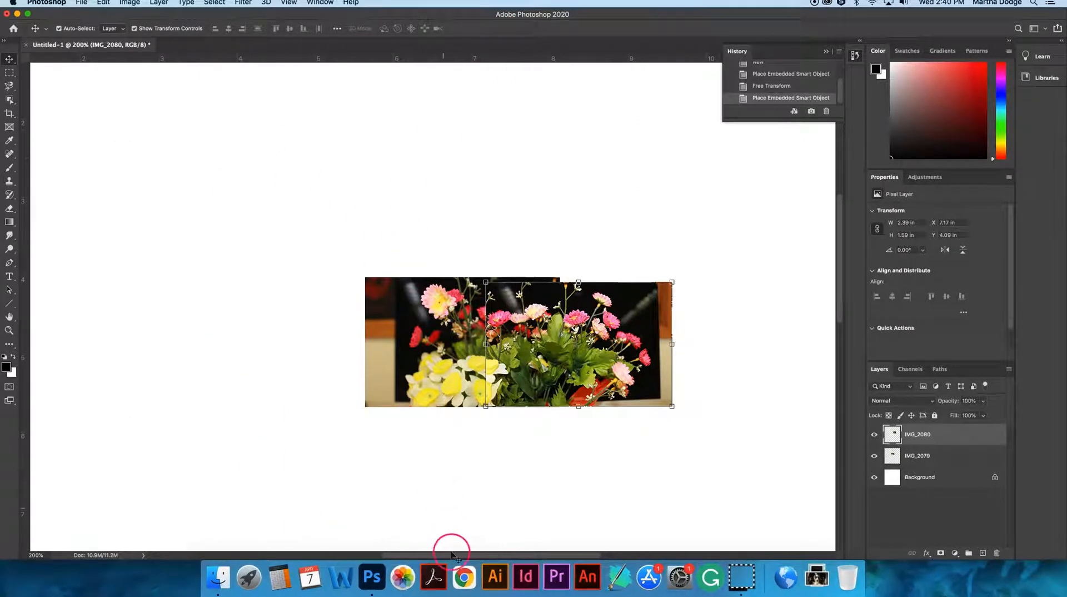
Step: Place IMG_2081.jpg as an embedded image at its default size
click(81, 3)
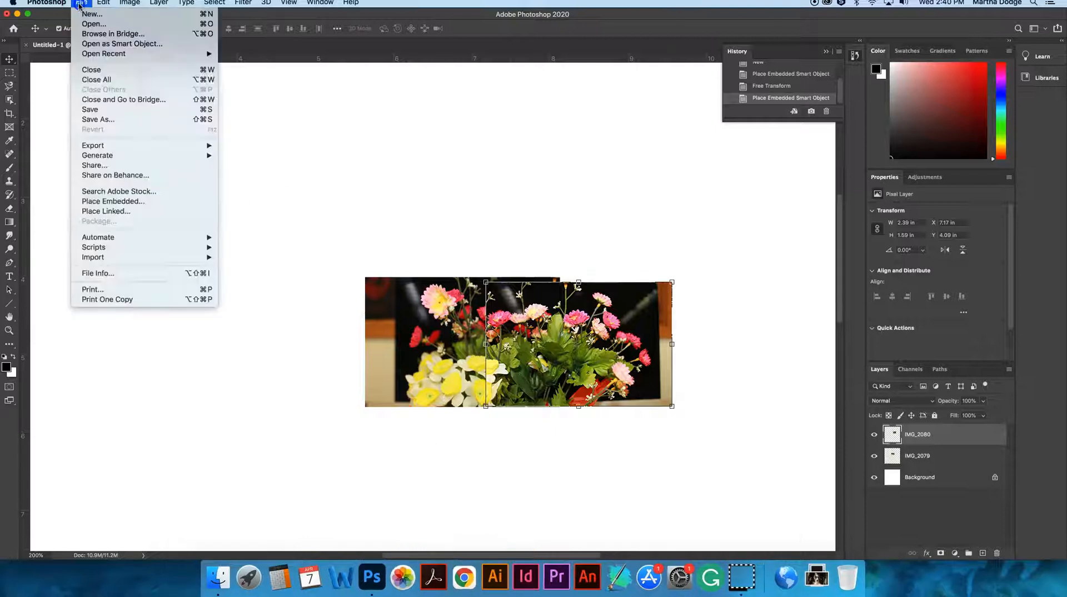
click(102, 201)
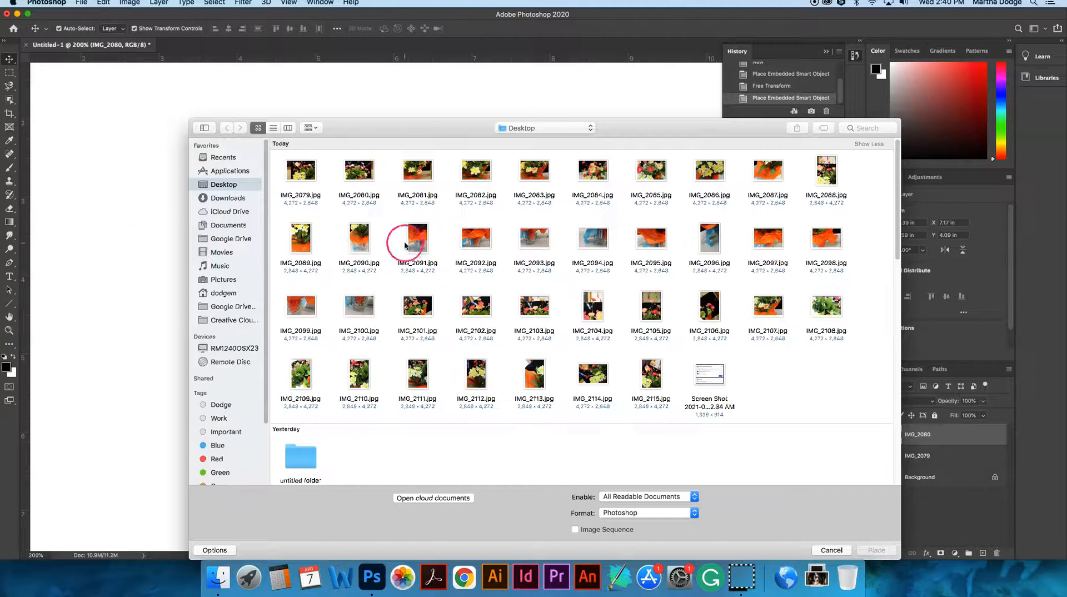
double_click(418, 169)
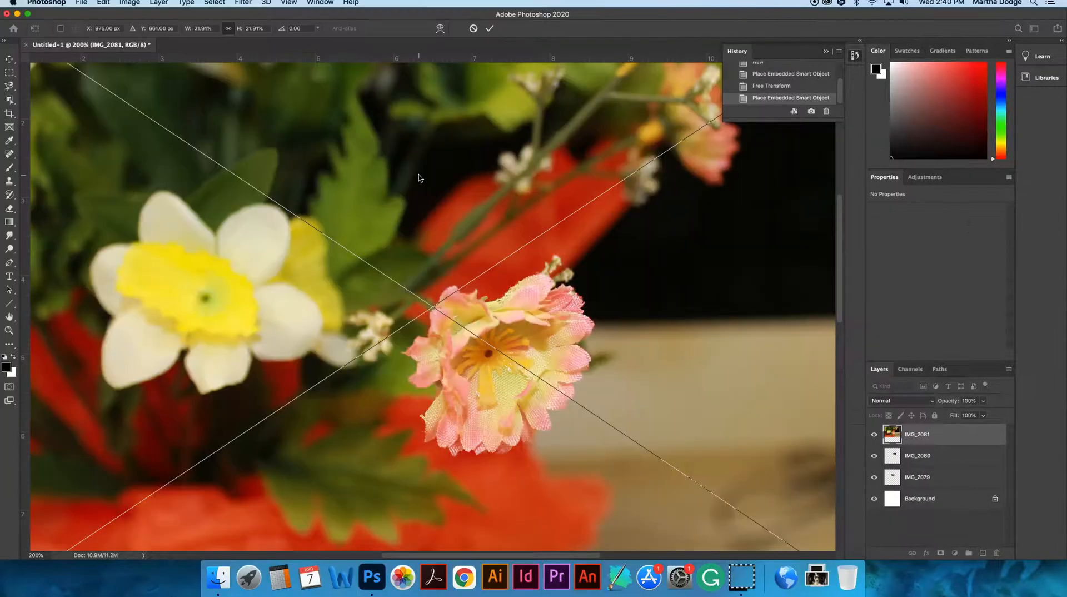
click(491, 29)
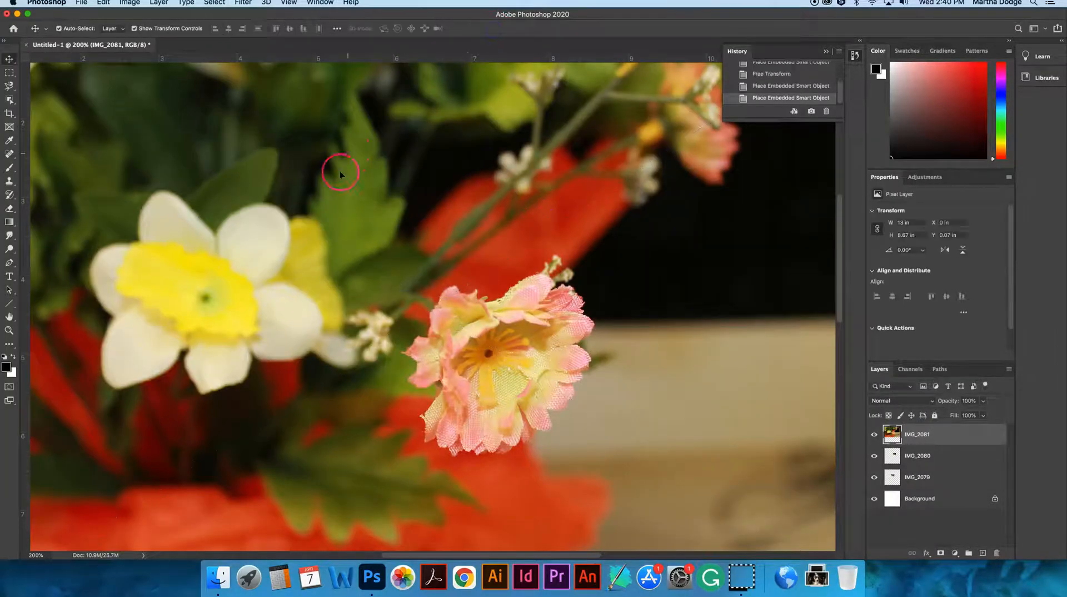
Step: Scale the IMG_2081 photo down to about 2.35 in wide
drag(216, 181, 399, 342)
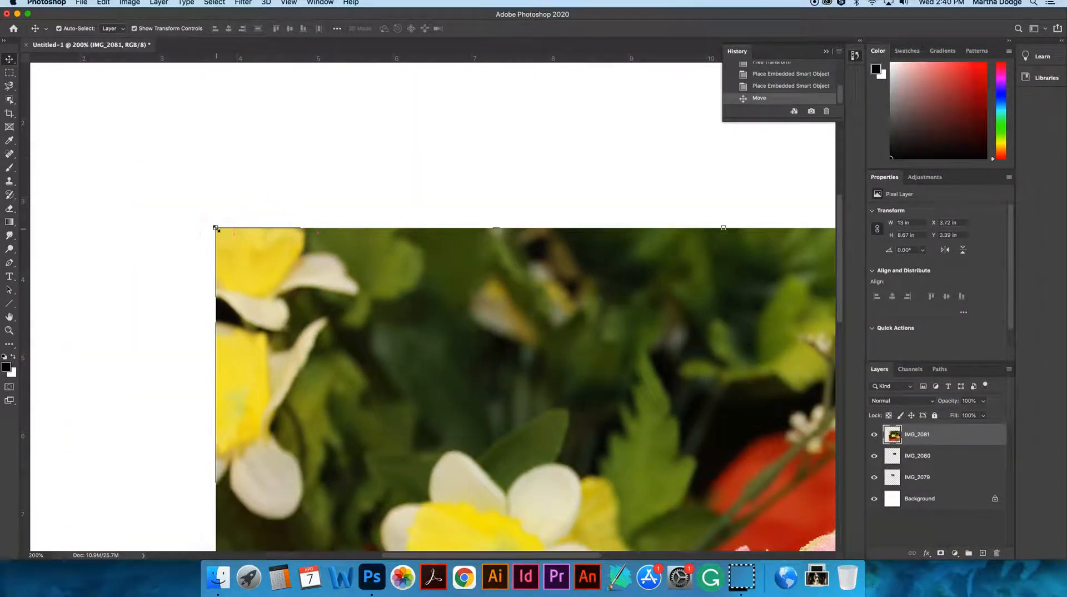
drag(216, 228, 478, 334)
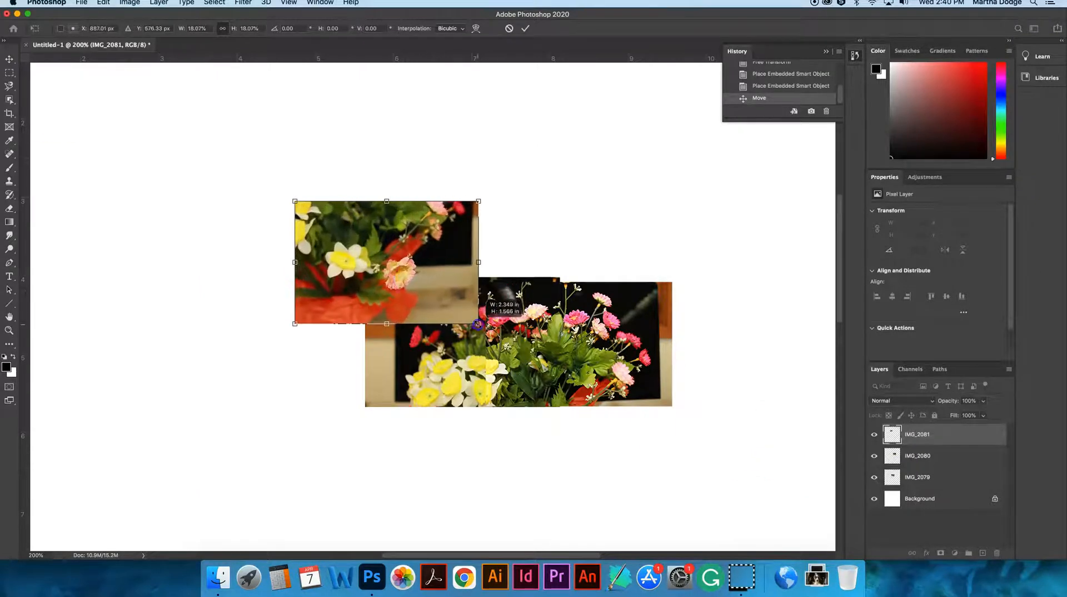
key(Return)
Step: Move the IMG_2081 photo over the collage's lower right area, scale it to about 72%, and deselect it
drag(450, 281, 704, 403)
key(super+t)
drag(725, 324, 586, 382)
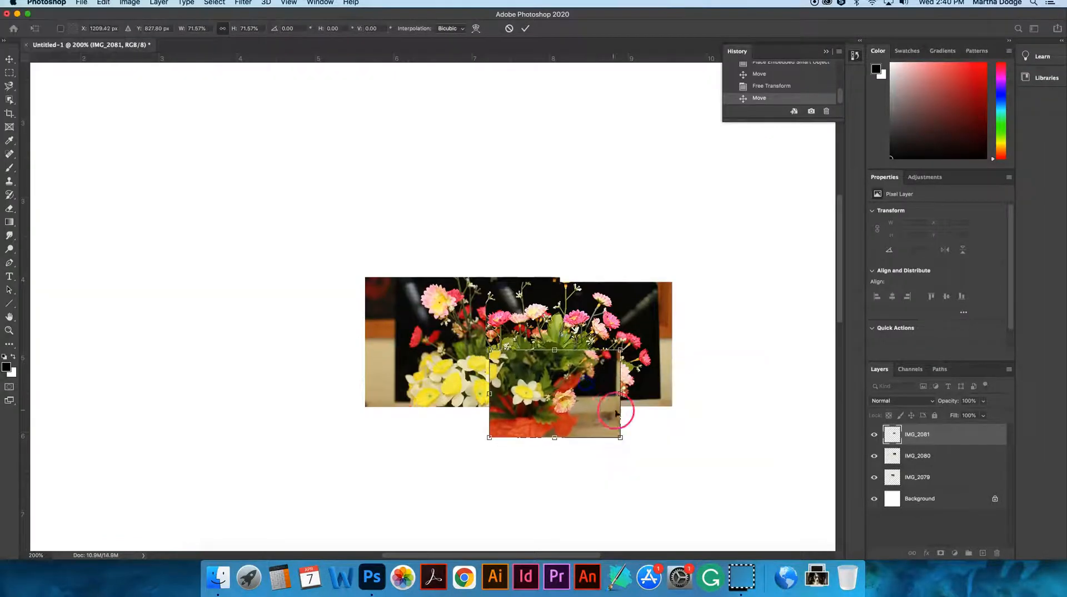
key(Return)
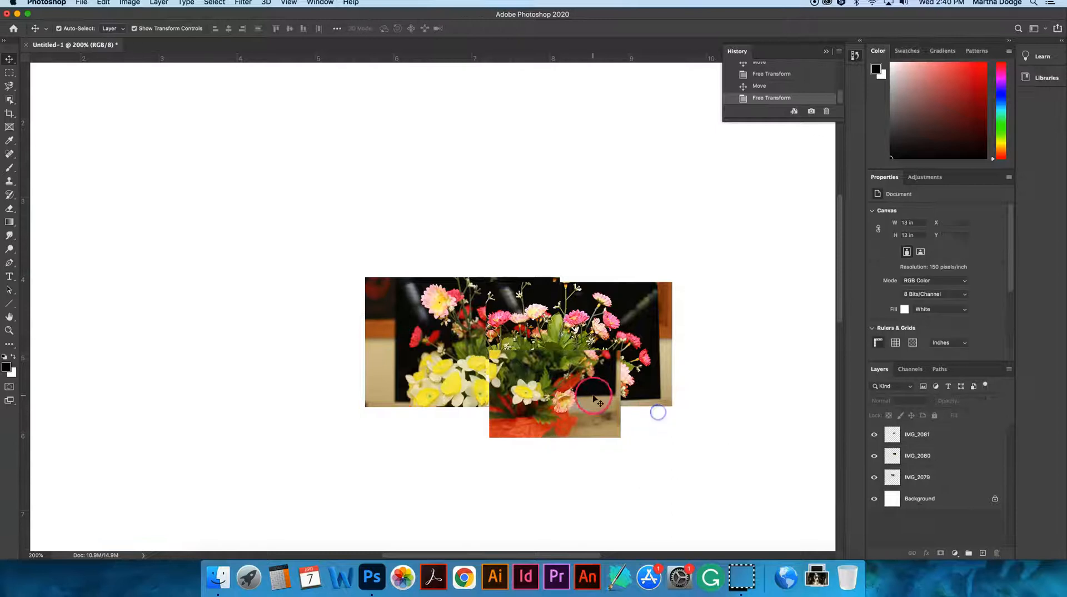
click(671, 404)
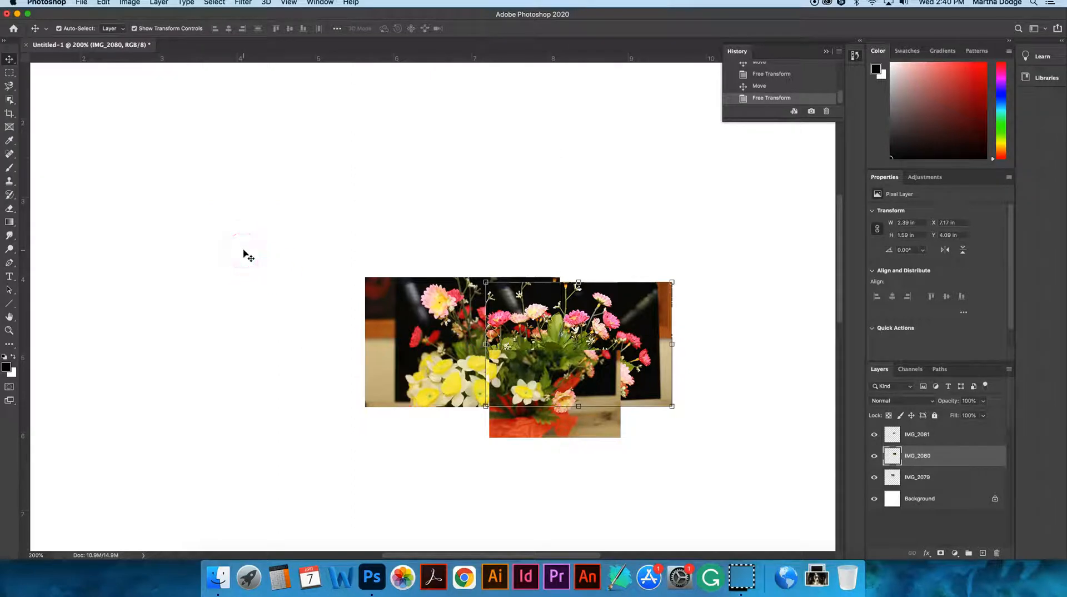
click(236, 266)
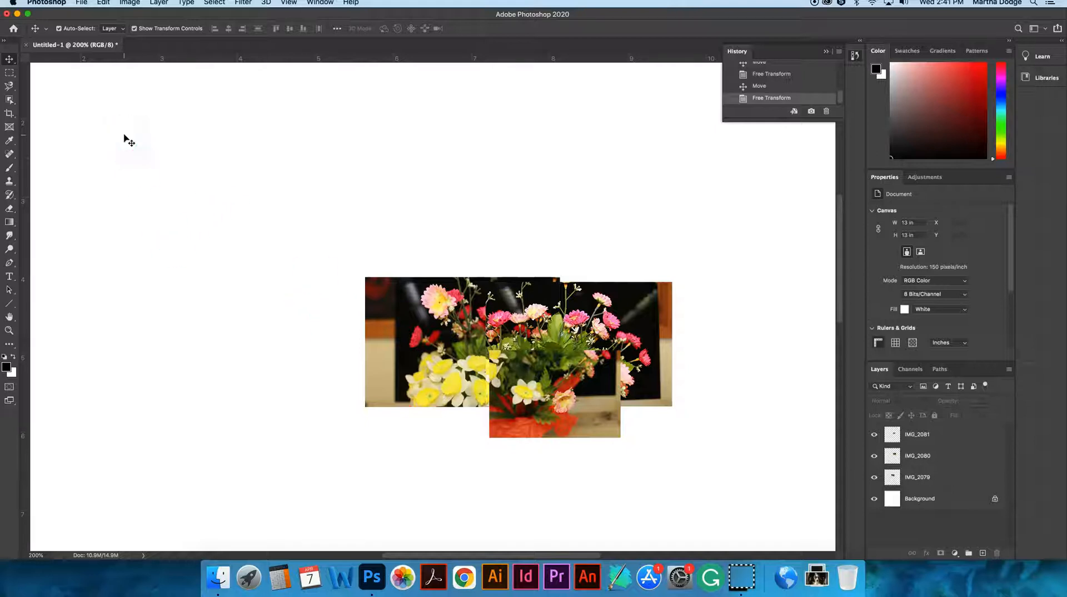
Step: Place IMG_2082.jpg as an embedded image, scale it down to about 2.4%, and position it over the collage's lower middle
click(83, 3)
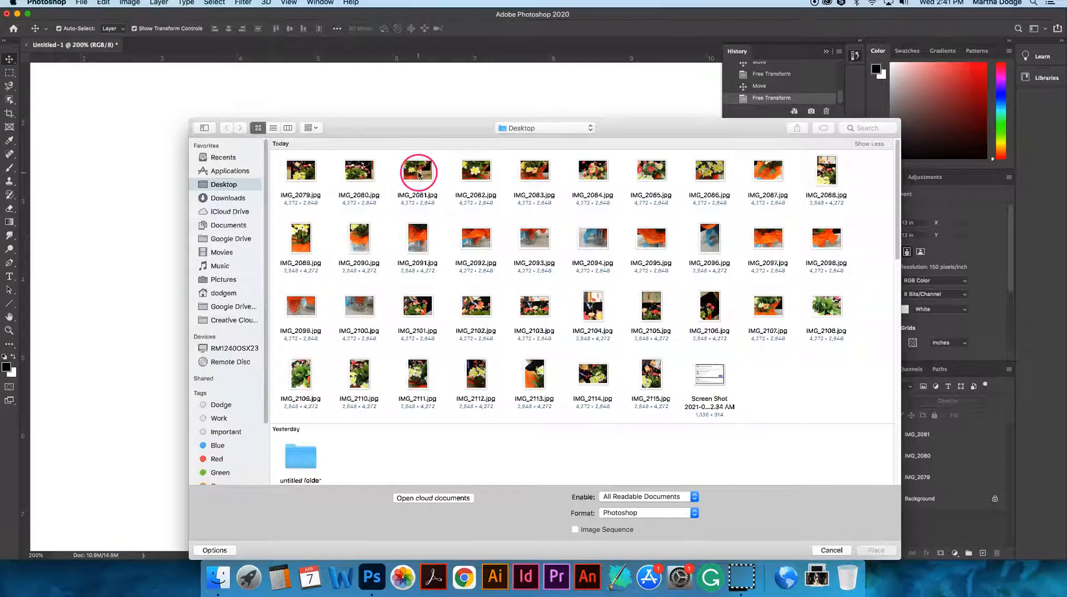
double_click(468, 168)
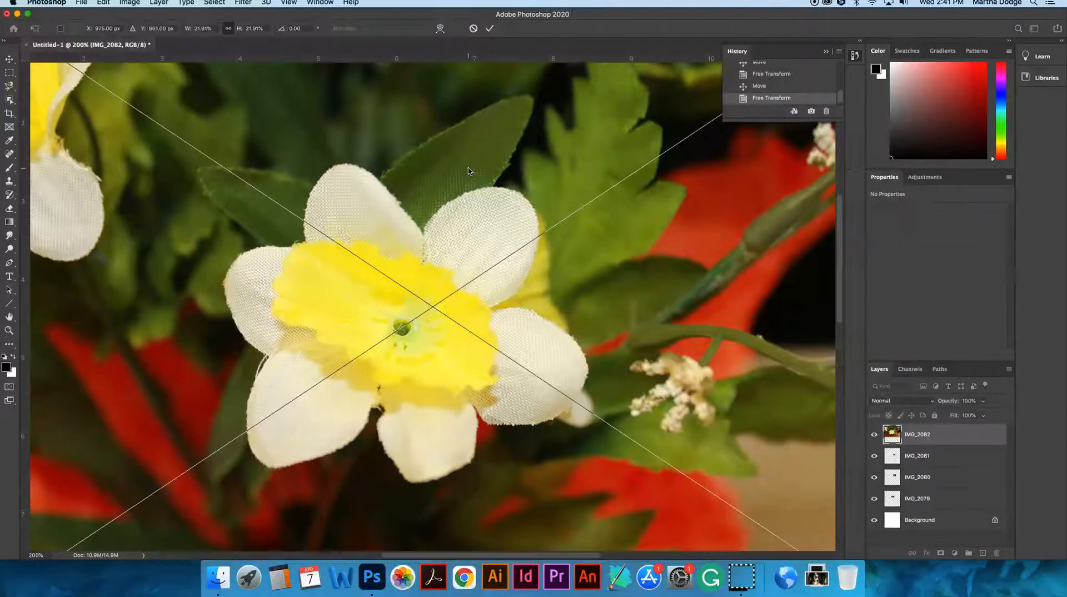
click(396, 251)
drag(240, 137, 349, 227)
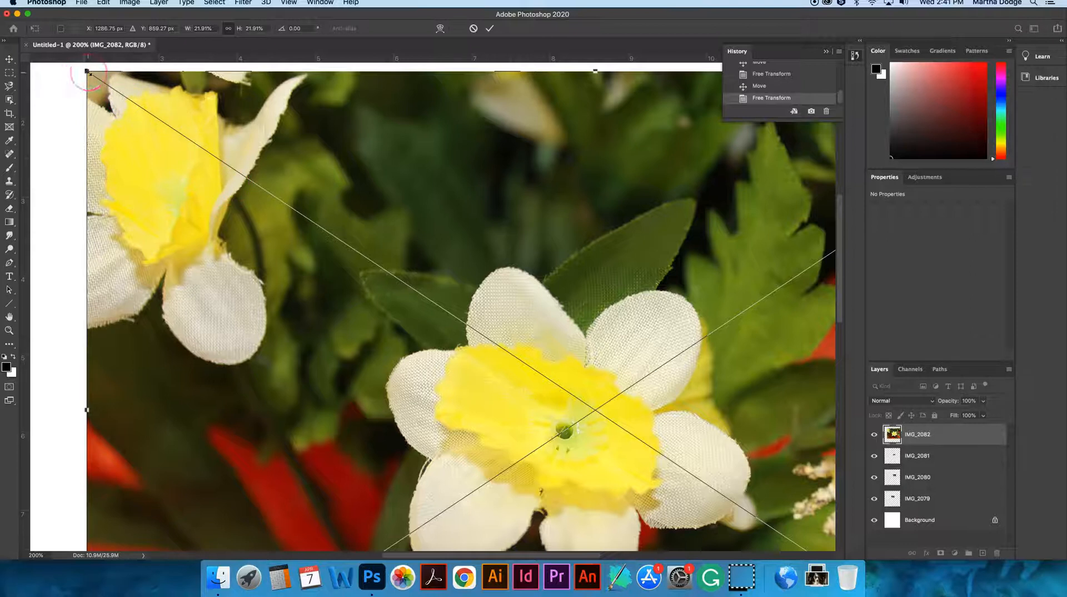
drag(87, 73, 510, 393)
drag(578, 433, 356, 331)
drag(280, 289, 349, 341)
drag(409, 364, 485, 391)
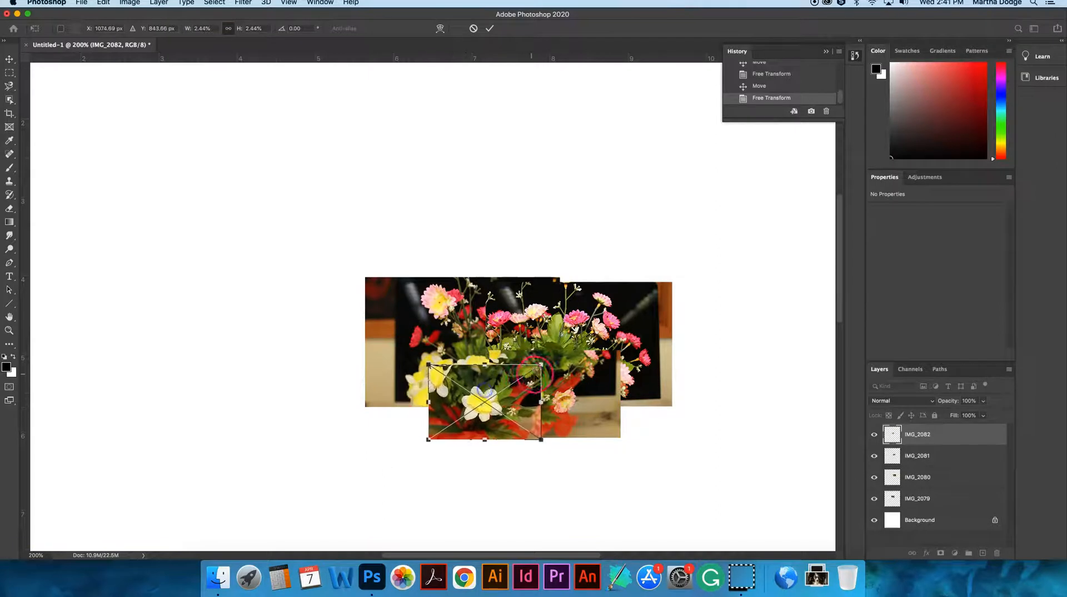
Step: Shrink the IMG_2082 photo to about 1.15 x 0.76 in and align its daffodil over the matching one in IMG_2081
drag(541, 364, 518, 380)
drag(473, 407, 531, 411)
key(Return)
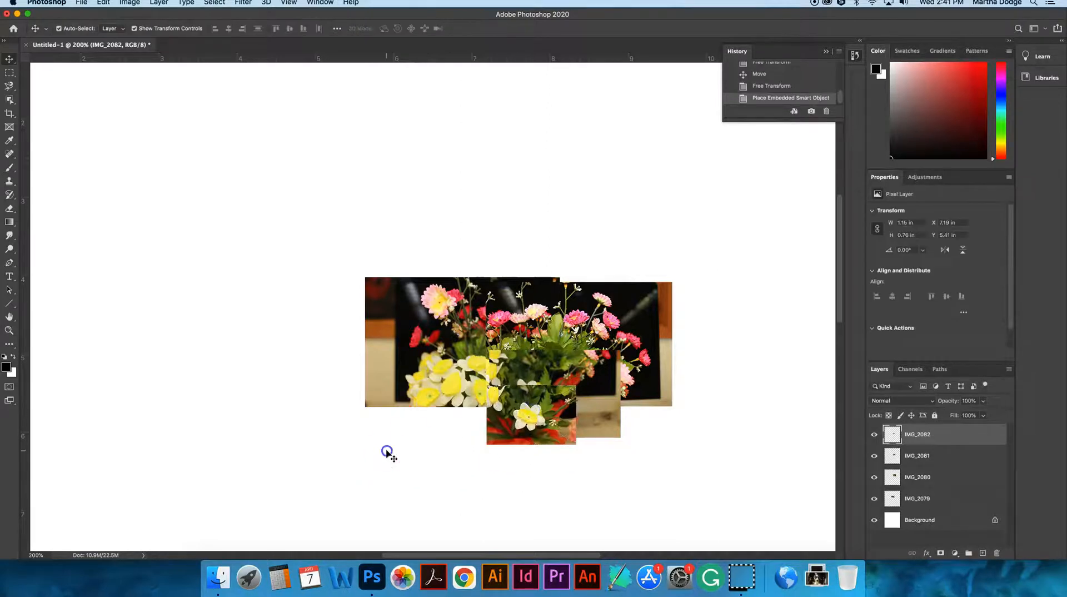
click(290, 388)
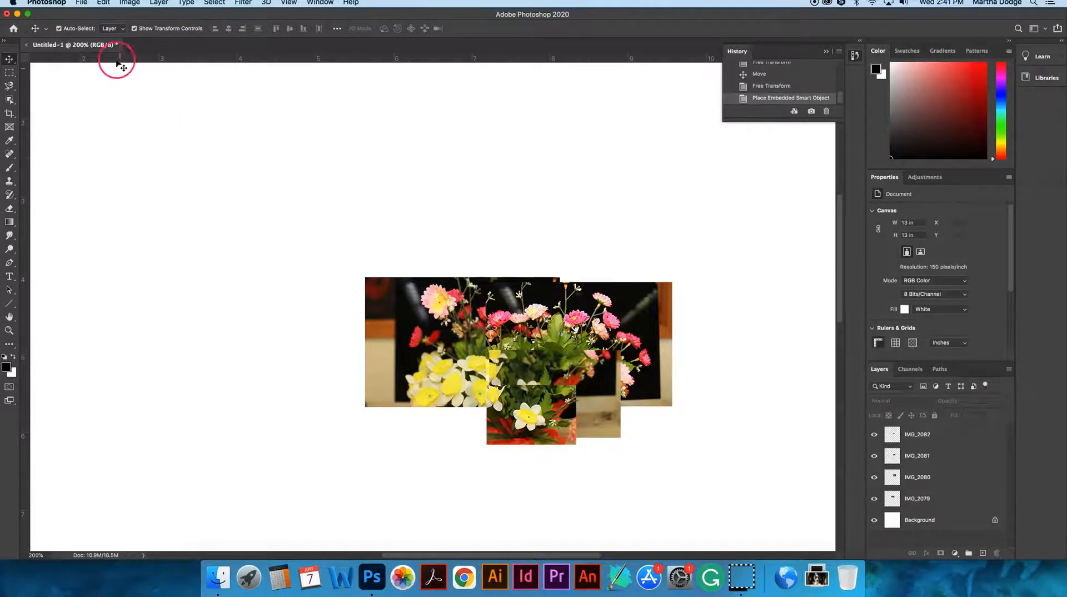
Step: Place IMG_2084.jpg as an embedded image and scale it down to about 12.5%
click(82, 5)
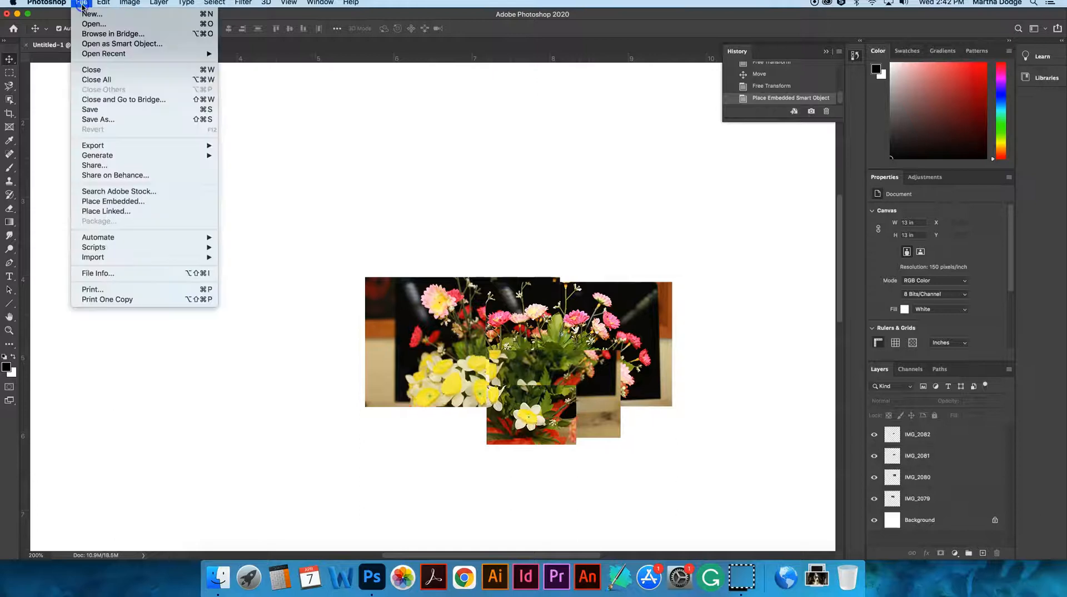
click(107, 200)
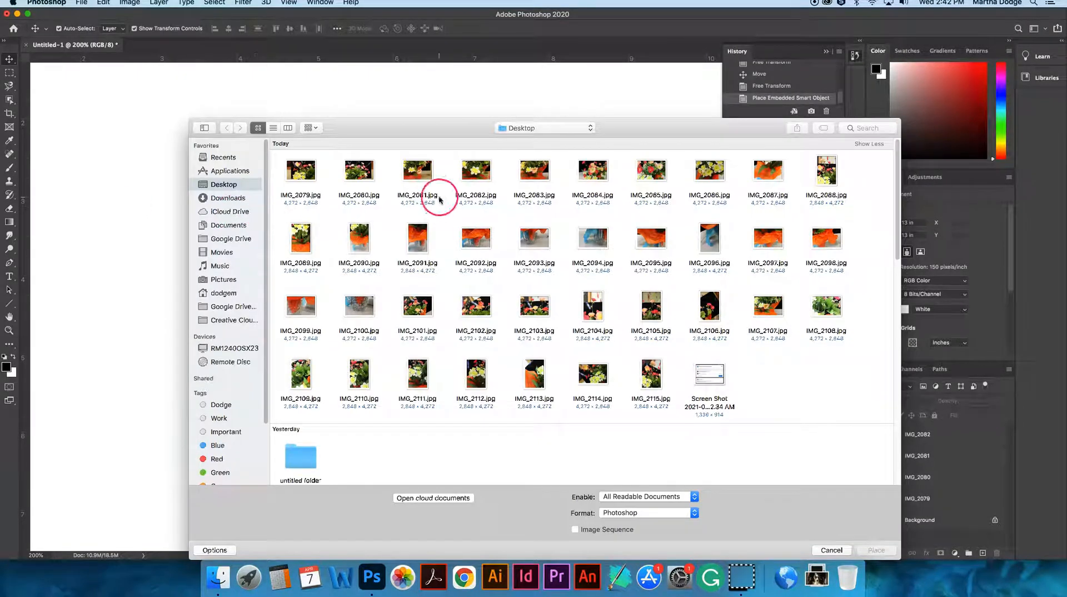
double_click(598, 172)
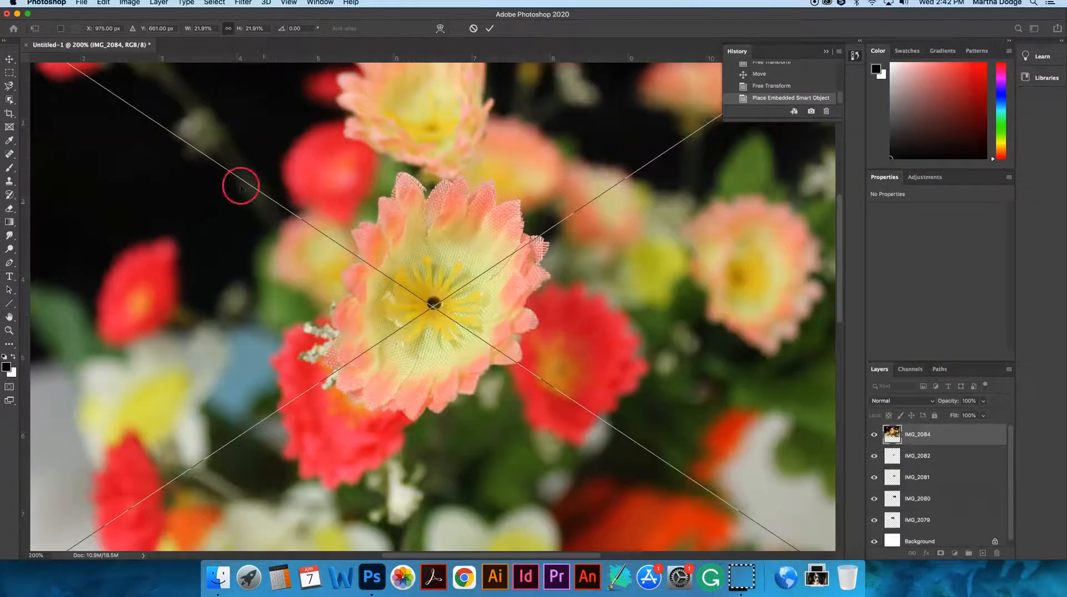
drag(205, 145, 454, 325)
drag(174, 148, 611, 440)
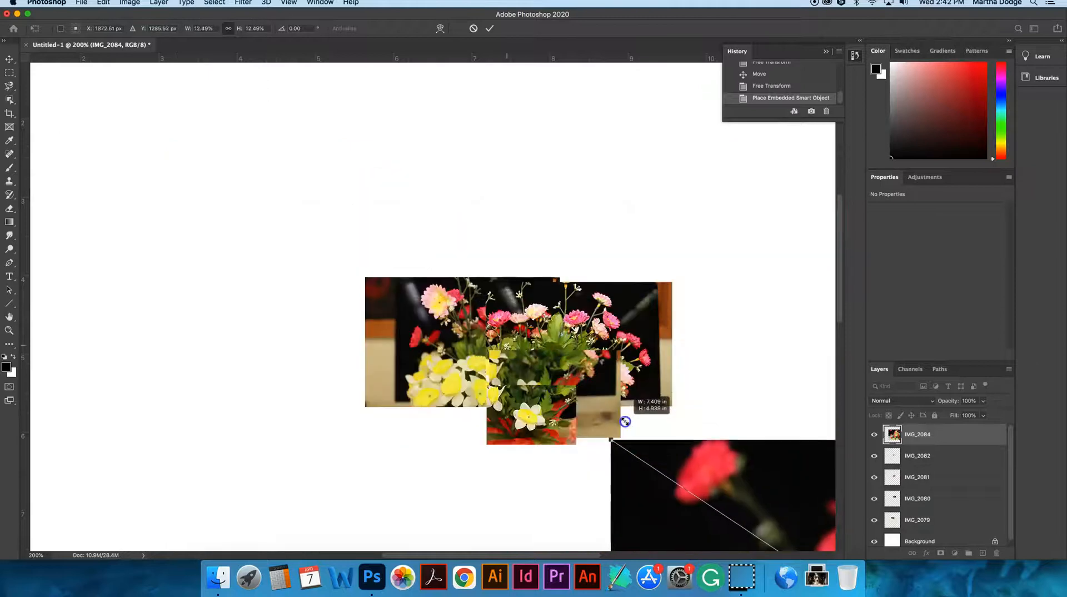
Step: Shrink the IMG_2084 photo further and move it over the flowers on the collage's left side
drag(695, 467, 235, 161)
drag(149, 132, 270, 272)
drag(346, 341, 457, 332)
drag(483, 278, 476, 278)
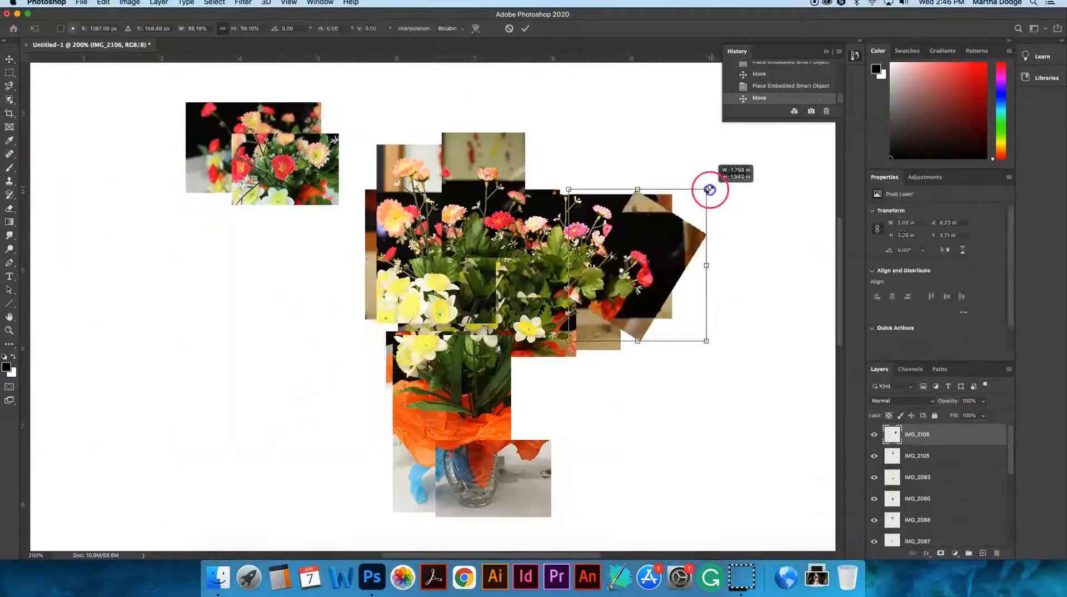
Step: Apply the scaling of the rotated IMG_2106 photo at the collage's right edge
key(Return)
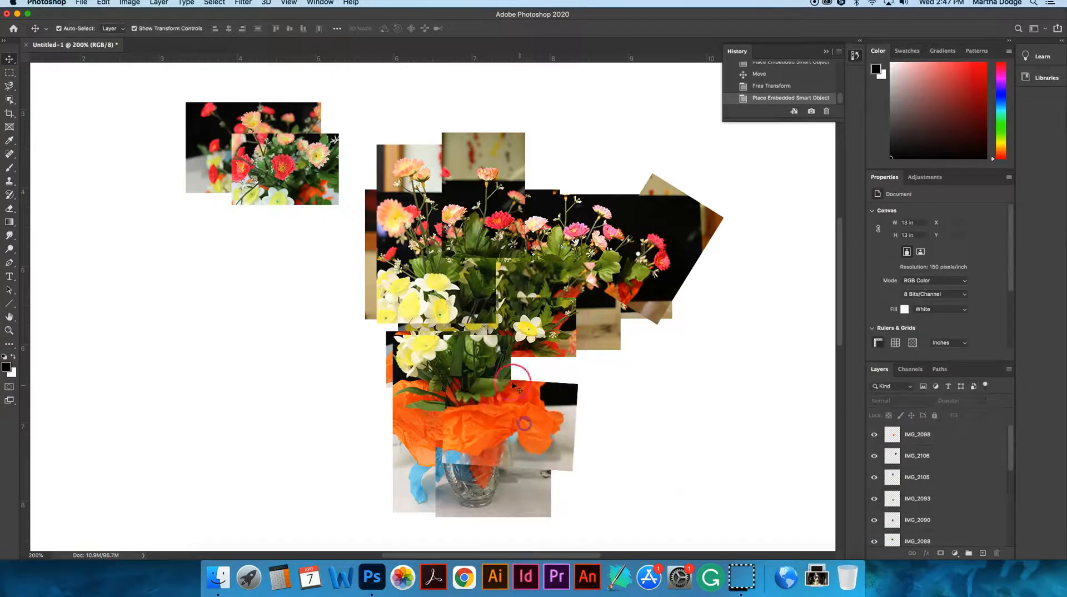
Step: Place IMG_2108.jpg as an embedded image and scale it down to about 5.7%
click(82, 2)
click(124, 202)
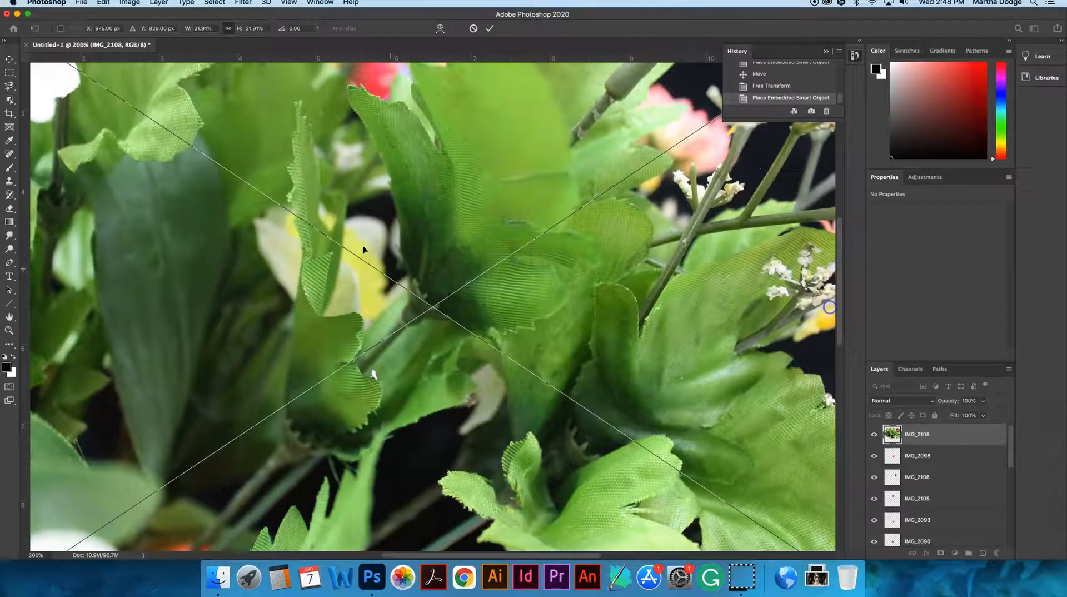
drag(34, 62, 142, 150)
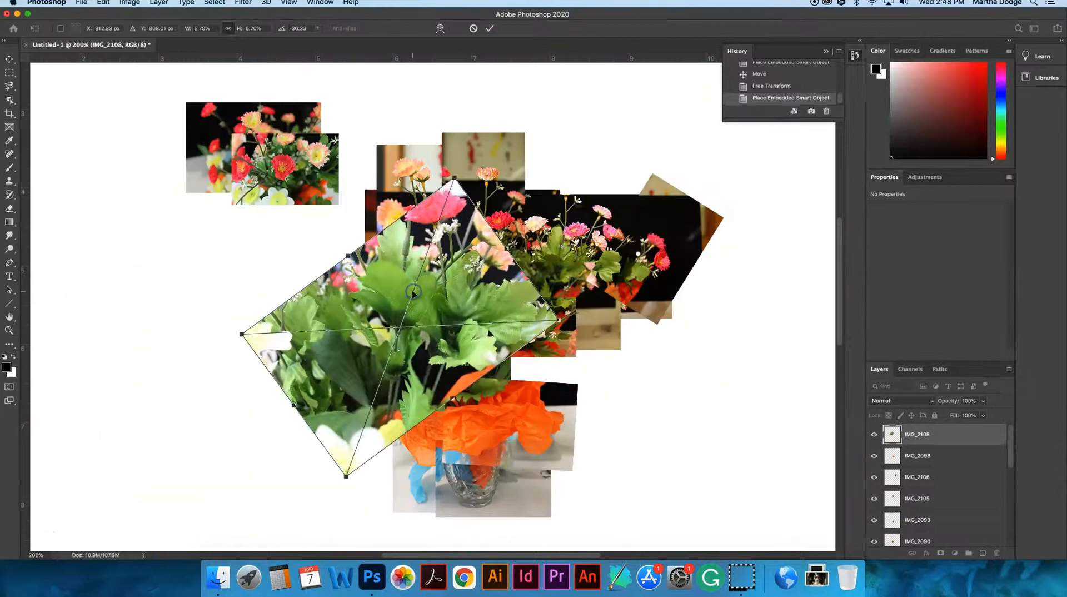
Step: Shrink the IMG_2108 photo to about 0.96 x 0.66 in and set it over the leaves in the collage's center
drag(558, 320, 455, 322)
drag(367, 328, 556, 344)
drag(589, 311, 488, 298)
drag(544, 255, 523, 270)
click(625, 366)
click(625, 365)
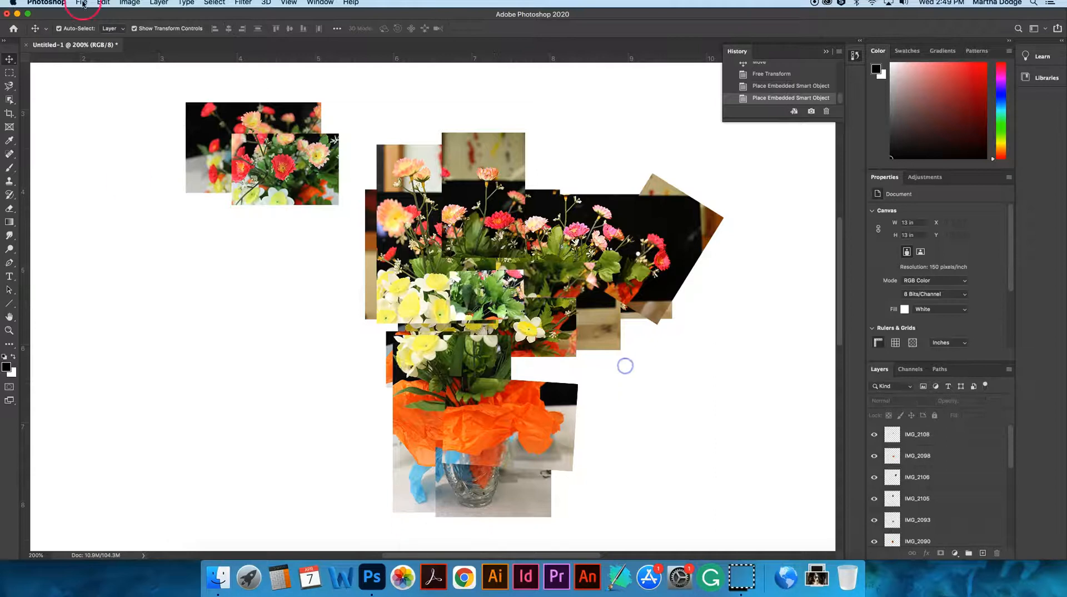
click(82, 2)
click(148, 204)
click(490, 280)
click(717, 448)
drag(192, 73, 285, 200)
drag(191, 191, 367, 455)
drag(500, 494, 214, 138)
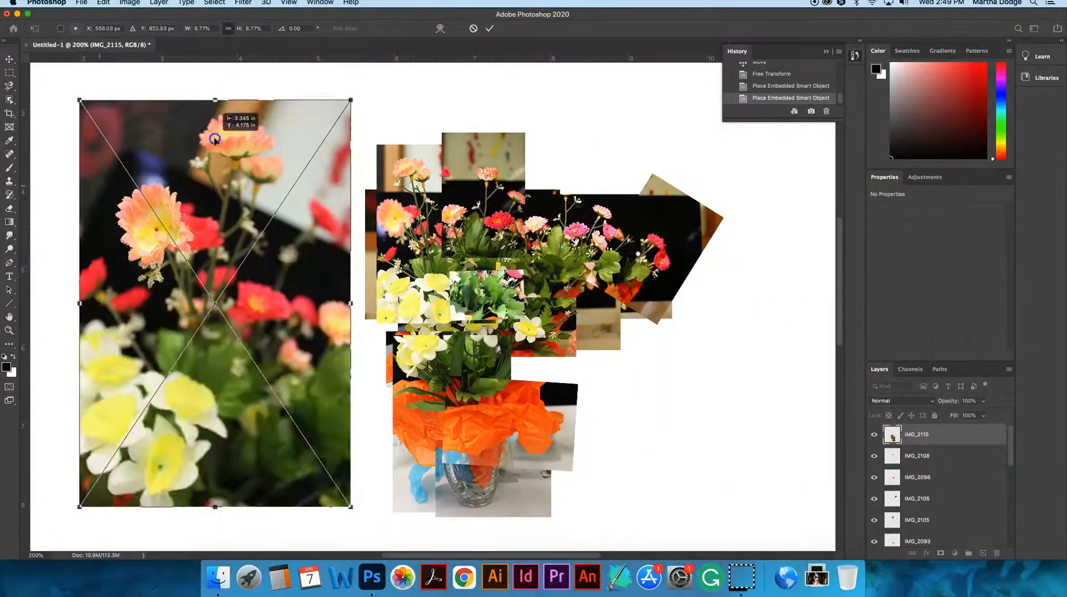
key(Escape)
Step: Move the IMG_2085 photo aside, and tilt IMG_2084 slightly and tuck it against the collage's upper left edge
drag(269, 165, 135, 285)
drag(214, 172, 247, 235)
mouse_move(360, 158)
mouse_down()
mouse_move(364, 172)
mouse_move(350, 146)
mouse_up()
drag(306, 218, 397, 237)
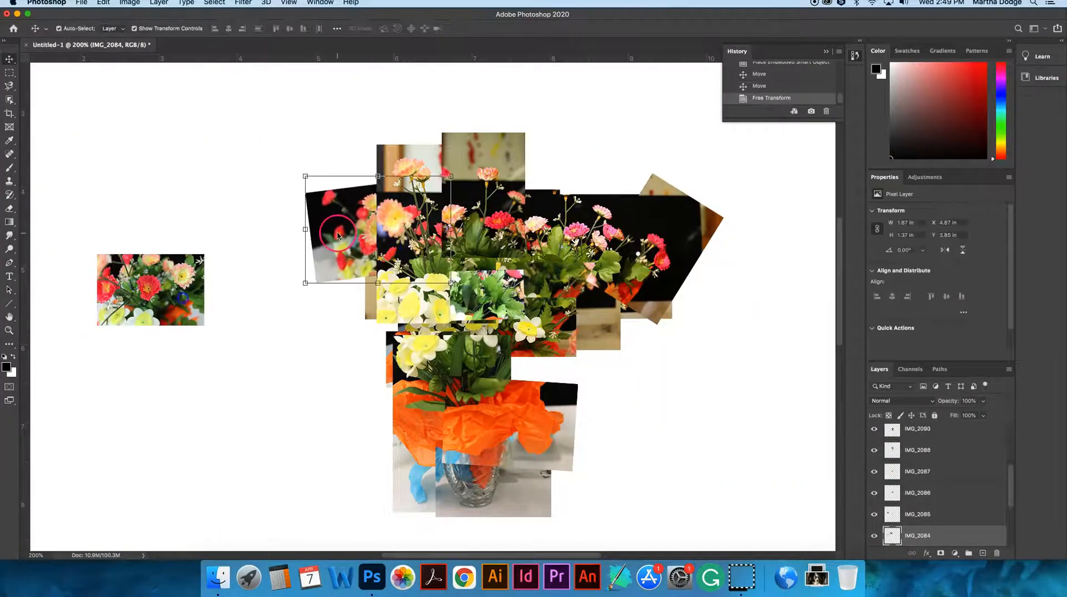
double_click(338, 233)
Step: Delete the unused IMG_2085 photo left of the collage
click(181, 306)
key(Delete)
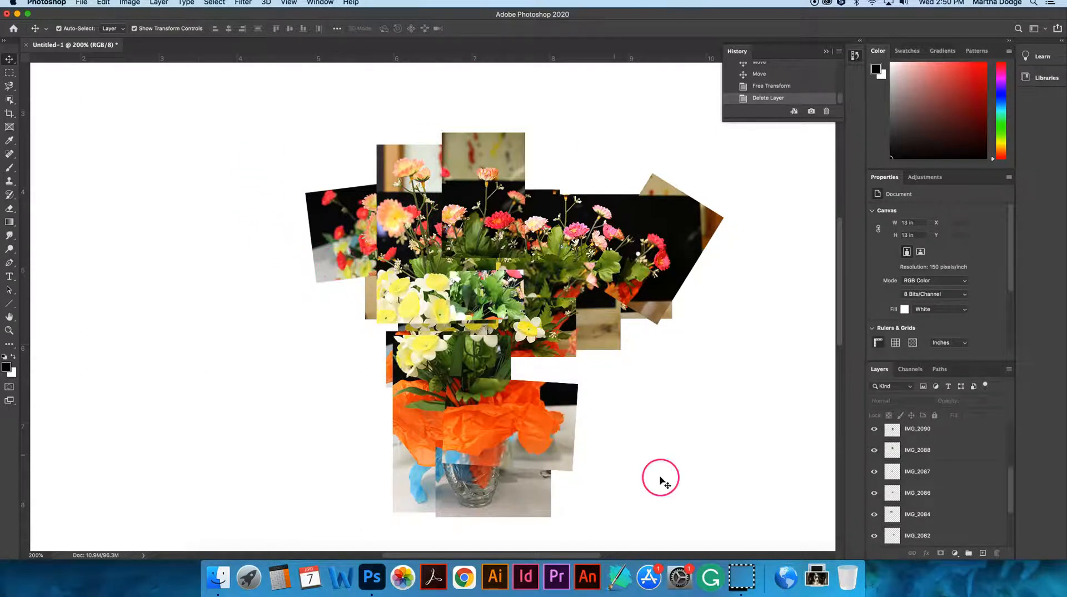
Step: Select the IMG_2108 leaf photo in the collage's center and enlarge it to about 1.19 x 0.83 in
drag(1006, 491, 1016, 430)
click(469, 167)
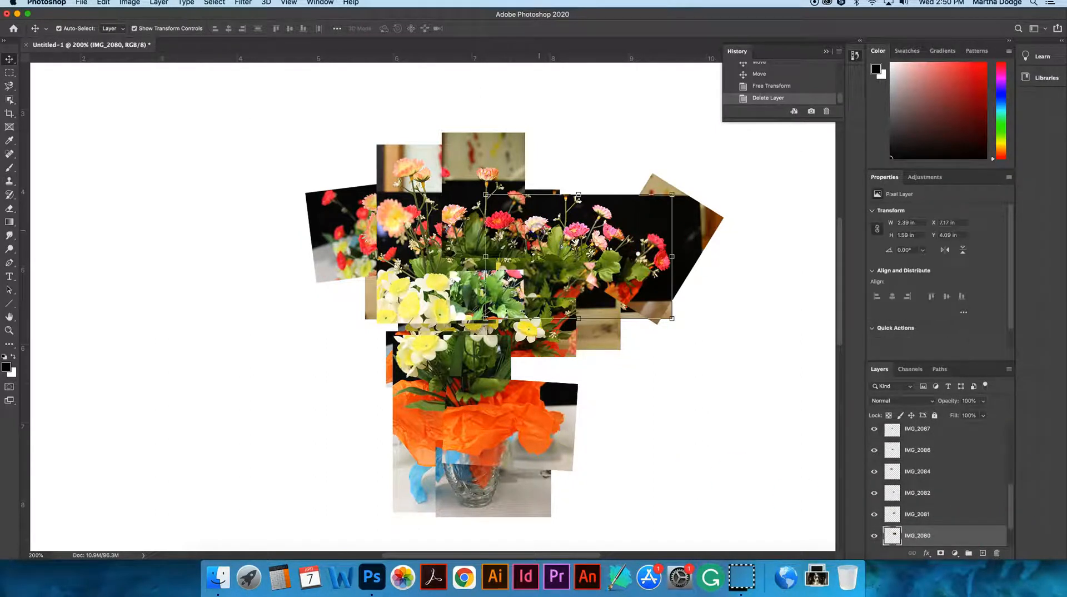
drag(1015, 480, 1012, 430)
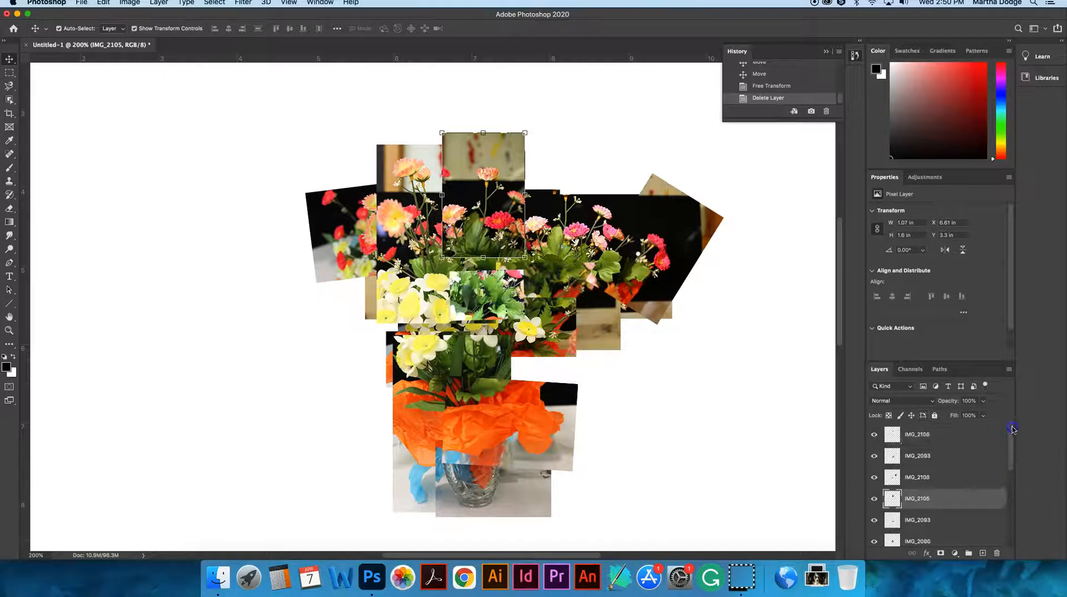
click(942, 445)
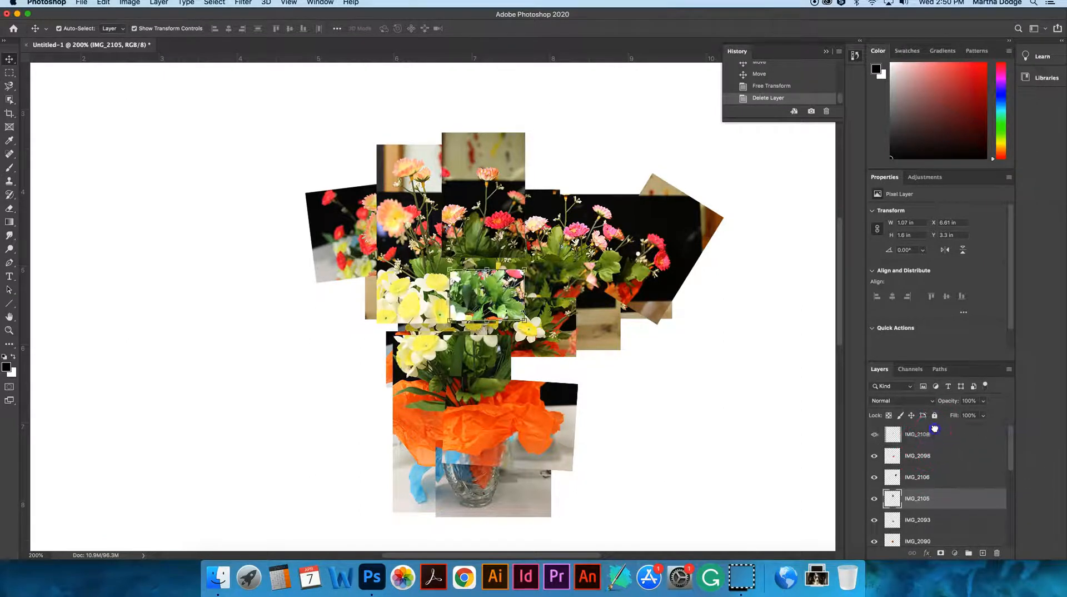
click(932, 431)
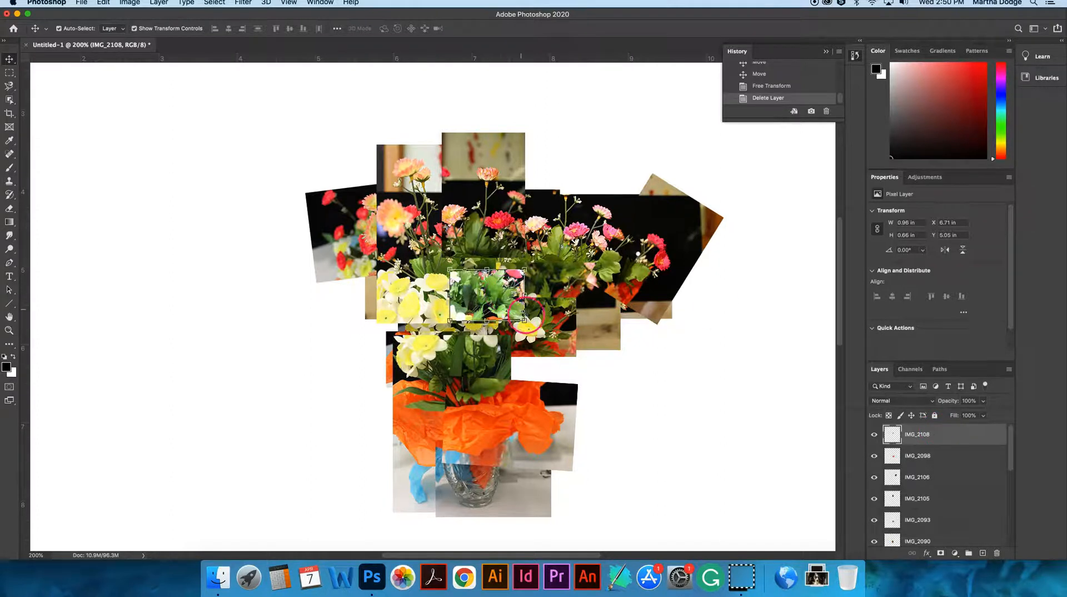
mouse_move(525, 319)
mouse_down()
mouse_move(543, 333)
mouse_move(504, 300)
mouse_move(515, 305)
mouse_up()
click(731, 404)
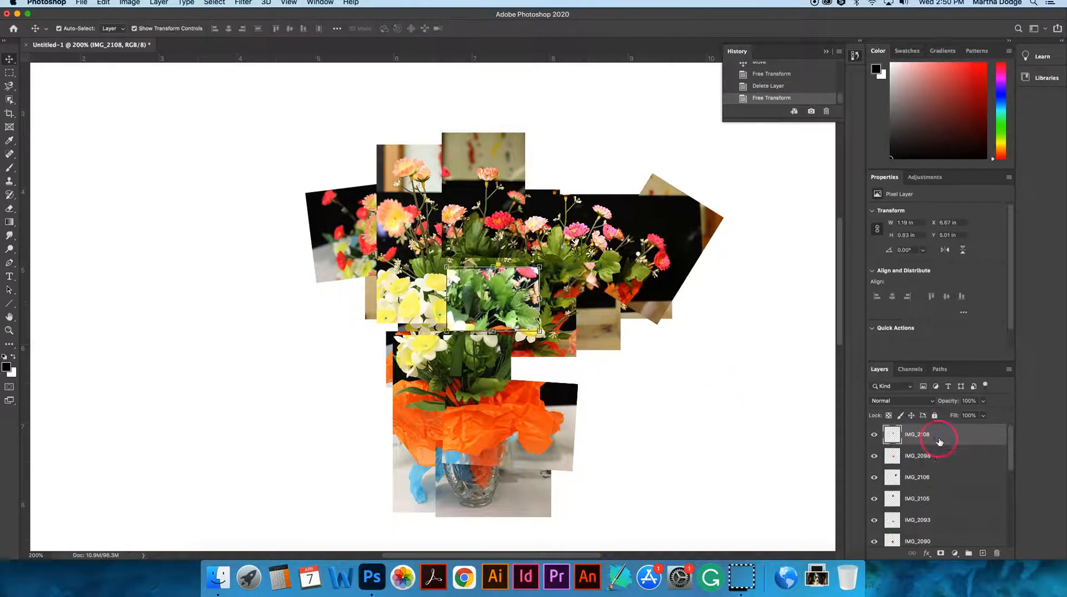
Step: Reorder the IMG_2108 layer so it sits directly below IMG_2088 and above IMG_2087
drag(937, 436, 948, 522)
drag(1011, 465, 1012, 489)
drag(953, 456, 945, 507)
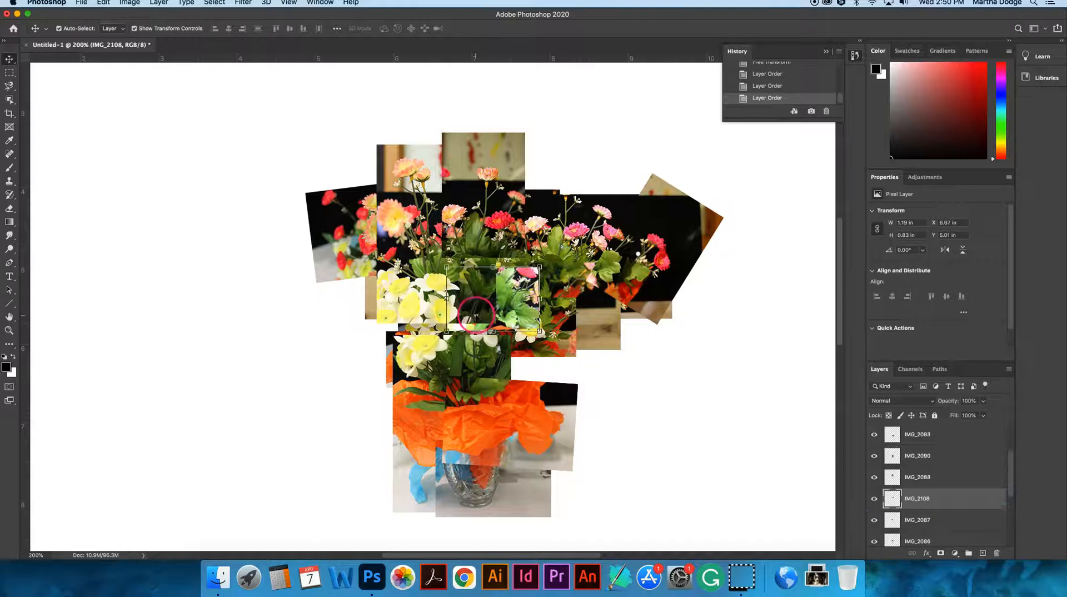
click(475, 315)
click(535, 319)
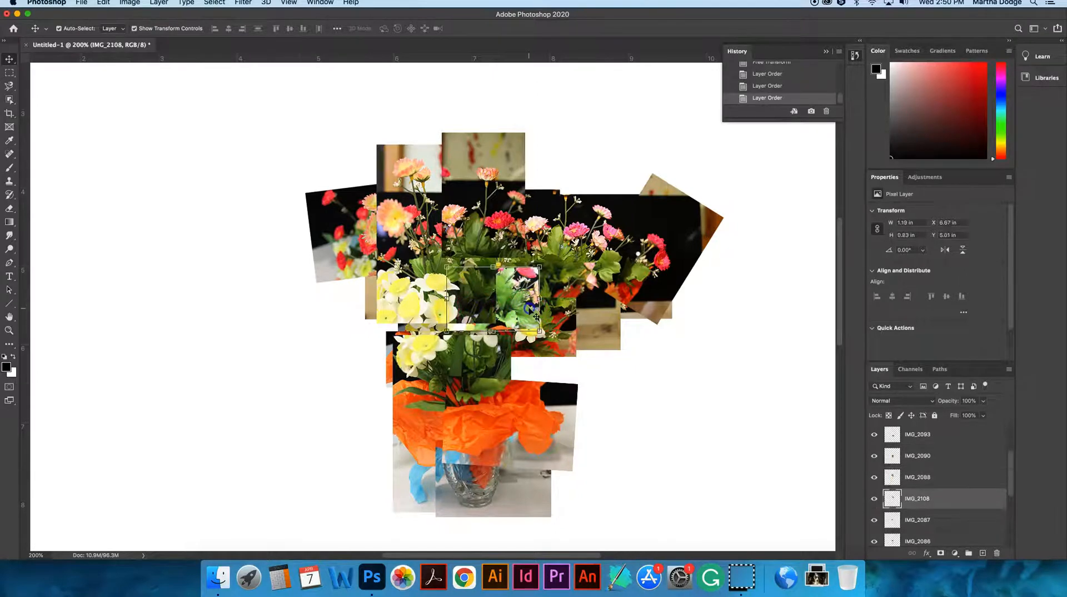
Step: Move the IMG_2088 photo up slightly at the collage's upper left and scale it to about 1.55 x 2.3 in
click(502, 192)
mouse_move(412, 173)
mouse_down()
mouse_move(524, 149)
mouse_move(417, 159)
mouse_move(414, 97)
mouse_move(415, 173)
mouse_move(416, 163)
mouse_up()
key(ctrl+t)
mouse_move(497, 144)
mouse_down()
mouse_move(505, 151)
mouse_move(496, 143)
mouse_up()
click(525, 32)
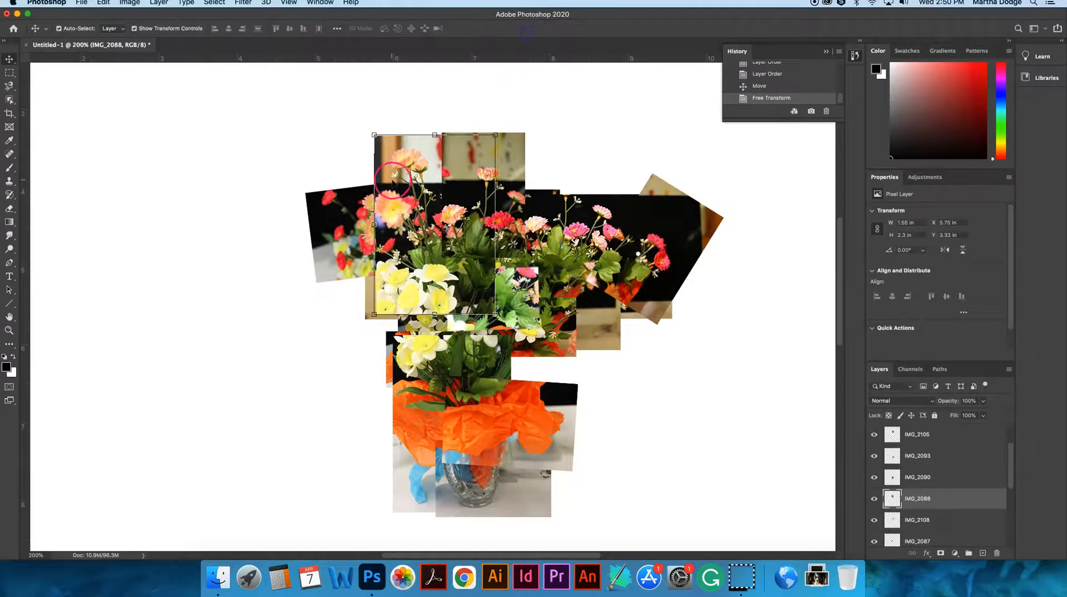
Step: Move the IMG_2105 photo slightly right along the collage's top so its flowers line up, and deselect it
click(505, 163)
mouse_move(506, 162)
mouse_down()
mouse_move(589, 161)
mouse_move(514, 160)
mouse_move(495, 286)
mouse_move(504, 157)
mouse_move(515, 165)
mouse_up()
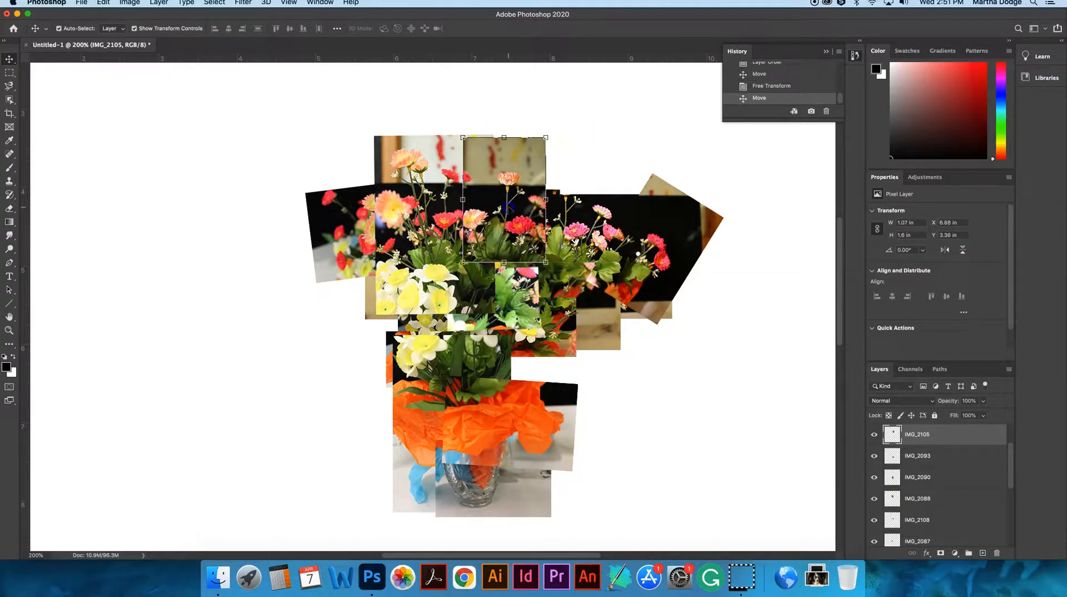
click(653, 138)
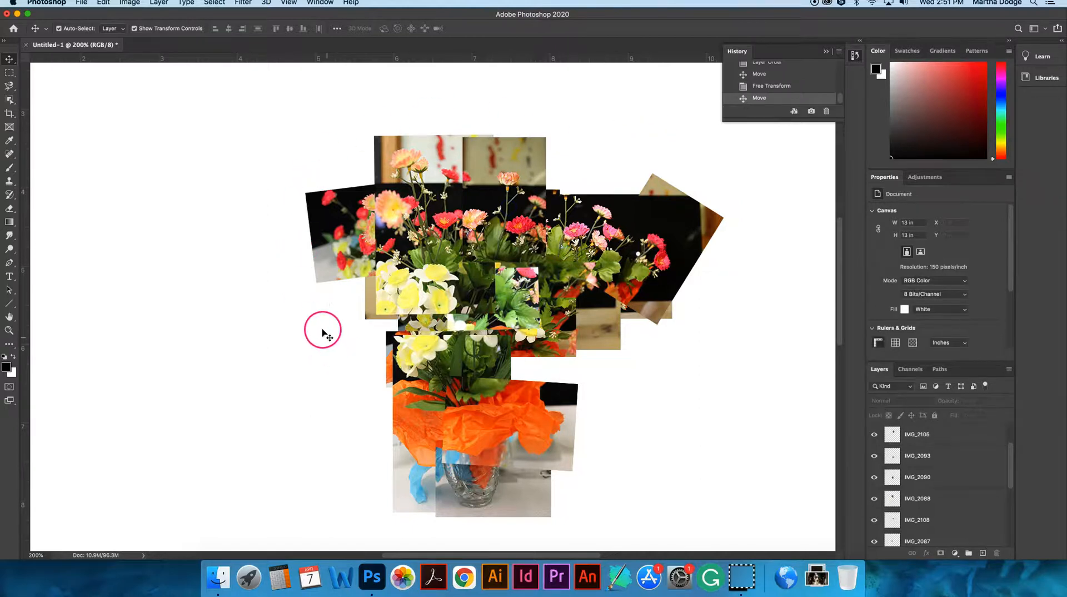
mouse_move(839, 312)
mouse_down()
mouse_move(843, 404)
mouse_move(840, 298)
mouse_move(844, 330)
mouse_move(843, 315)
mouse_up()
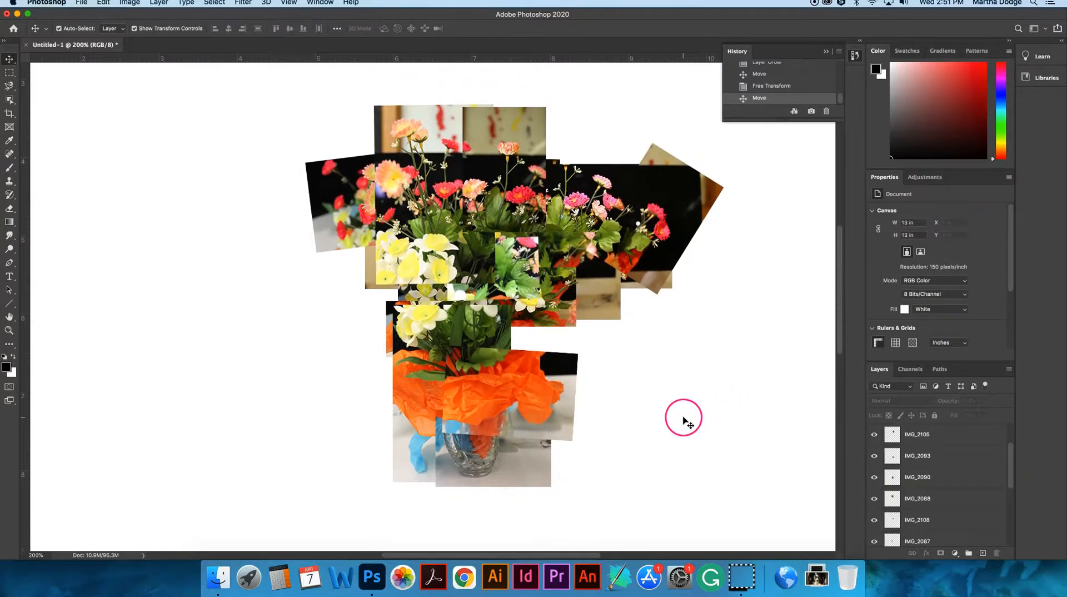